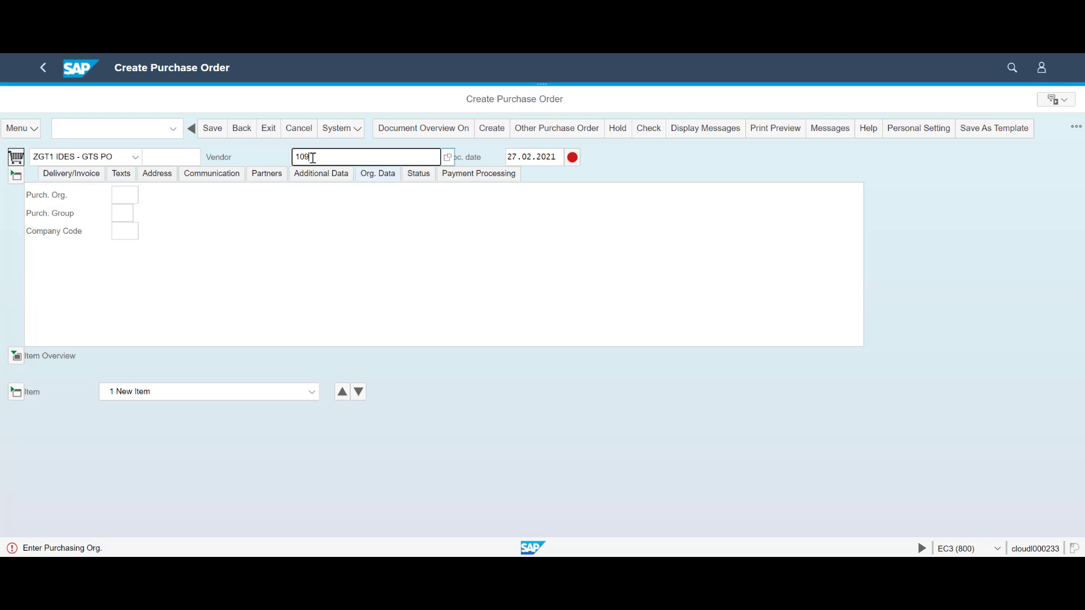
- Enter org data 3000/001/300 and complete the first item with quantity 2 at plant 3000
text(3000)
key(Tab)
text(001)
key(Tab)
text(300)
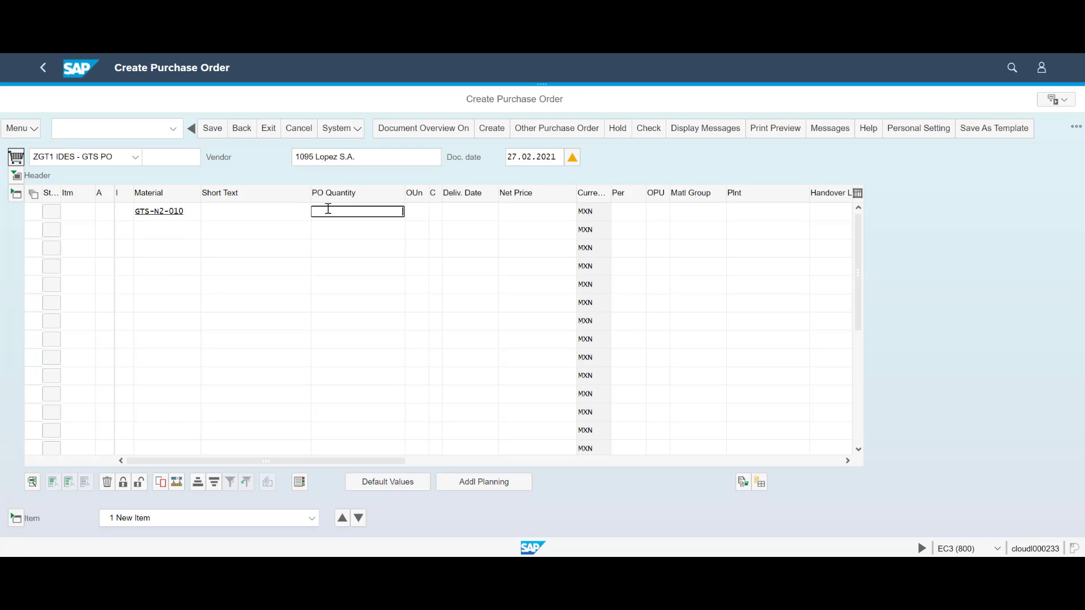
text(2)
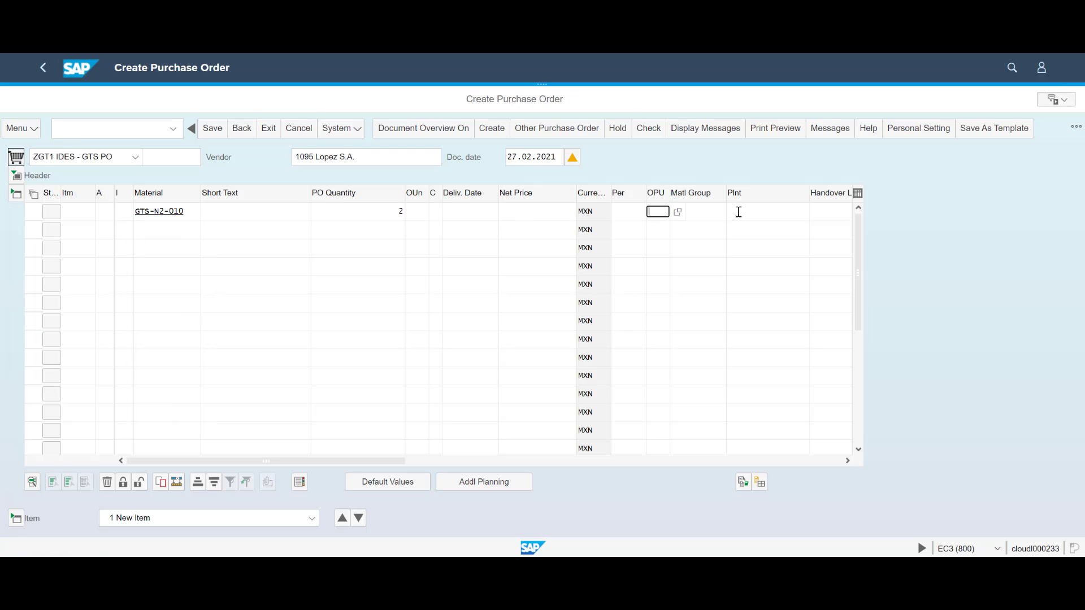
click(729, 210)
text(3000)
key(Return)
- Add item GTS-N2-011 with quantity 2 at plant 3000
click(199, 229)
text(GTS-N2-011)
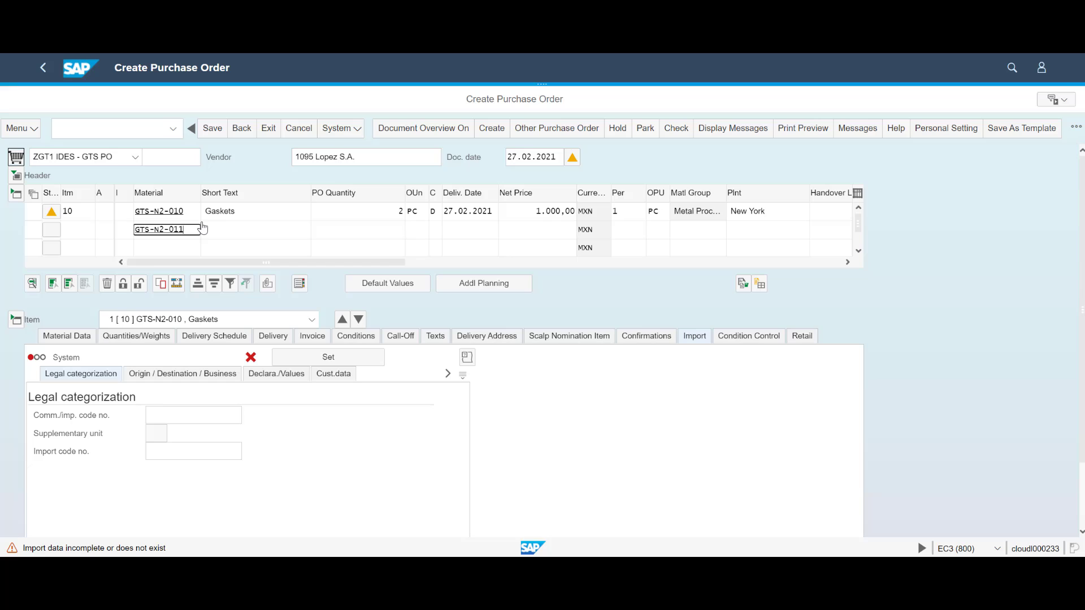
key(Tab)
text(2)
key(Tab)
key(Tab)
key(Tab)
key(Tab)
key(Tab)
key(Tab)
text(3000)
key(Return)
- Add items GTS-N2-012 and GTS-N2-013, each with quantity 2 at plant 3000
click(151, 246)
text(GTS-N2-012)
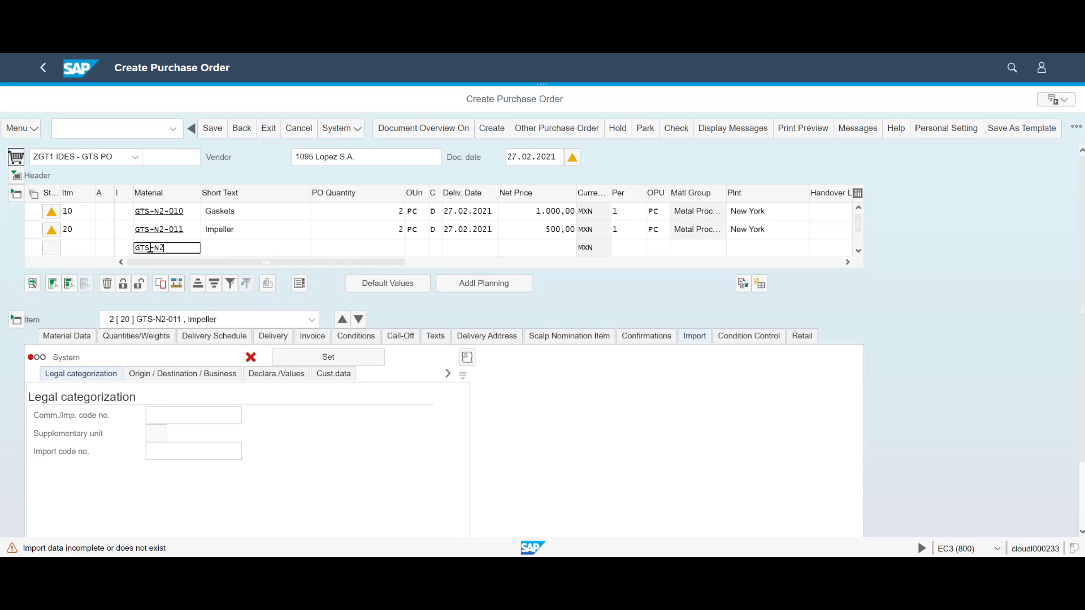
key(Tab)
text(2)
key(Tab)
key(Tab)
key(Tab)
key(Tab)
key(Tab)
key(Tab)
text(3000)
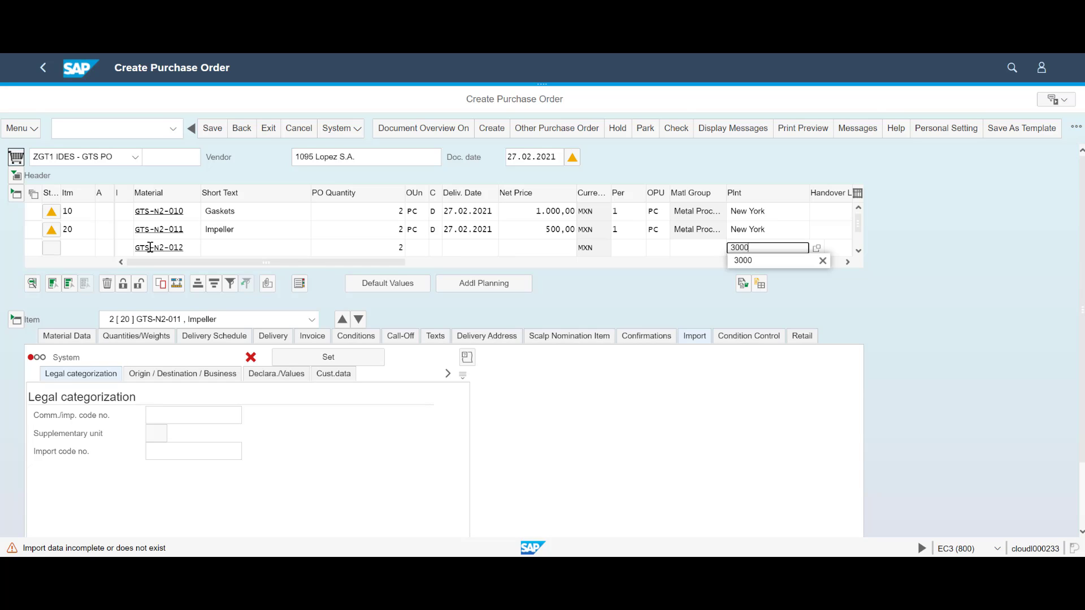
key(Return)
click(174, 247)
text(GTS-N2-013)
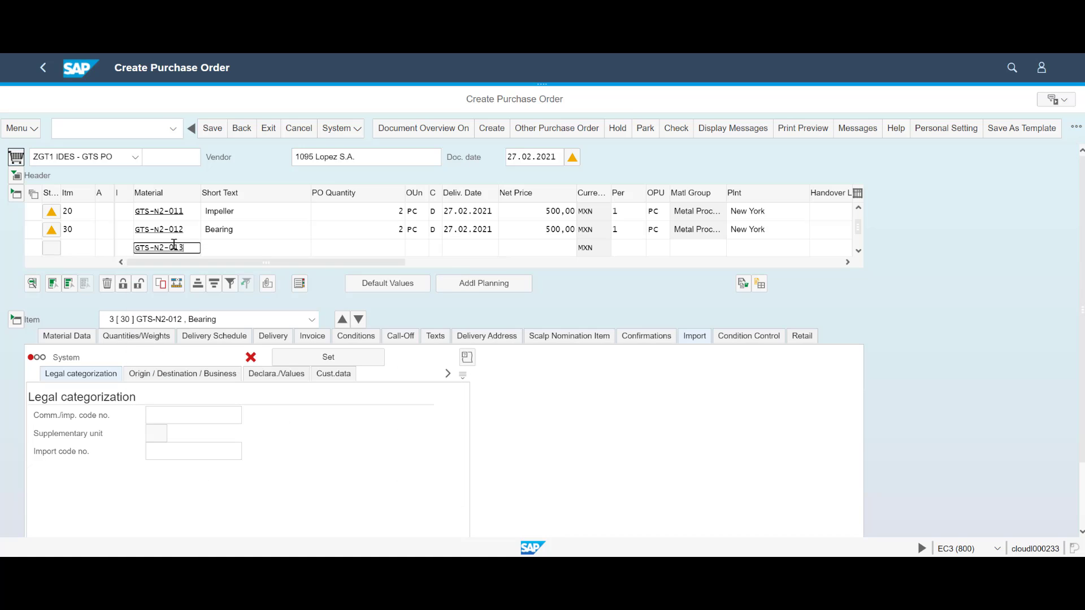
key(Tab)
text(2)
key(Tab)
key(Tab)
key(Tab)
key(Tab)
key(Tab)
key(Tab)
text(3000)
key(Return)
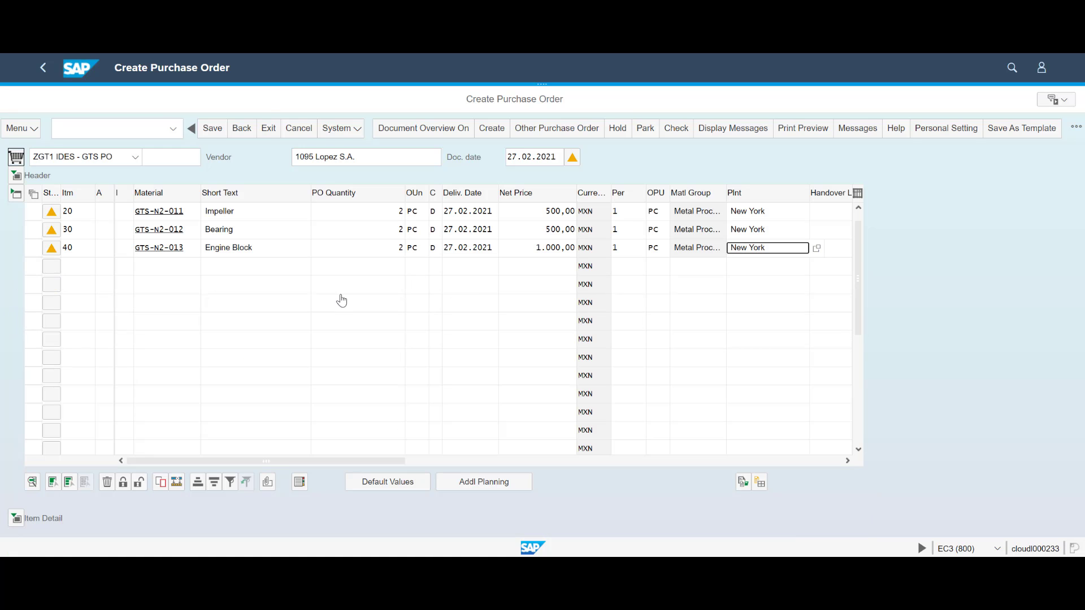
- Save the purchase order, then list the LTVD worklist for IDES_US and select all rows
click(215, 135)
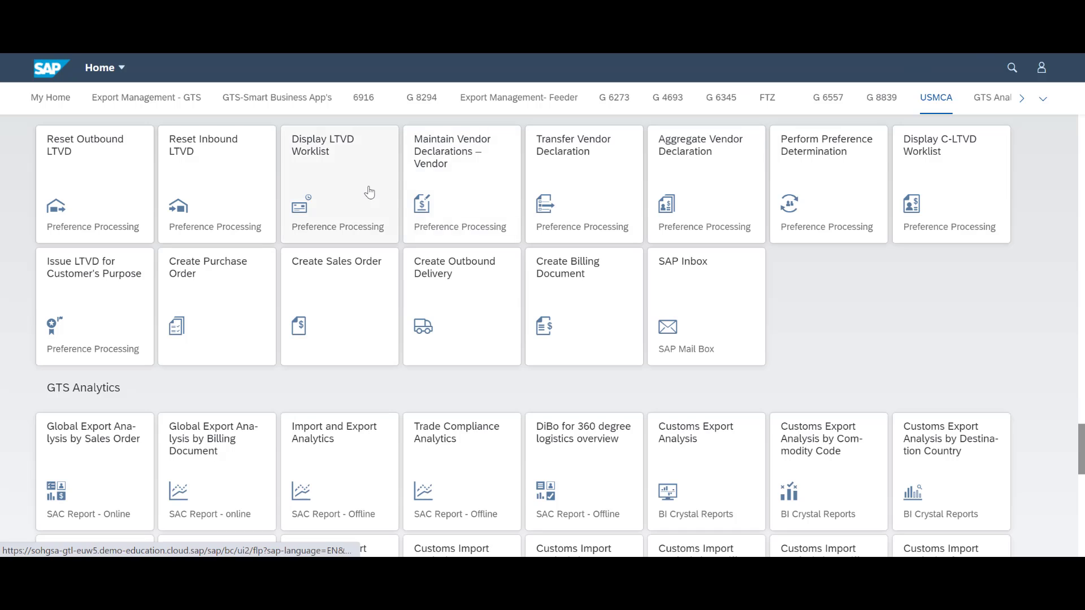
click(365, 191)
text(IDES_US)
key(Tab)
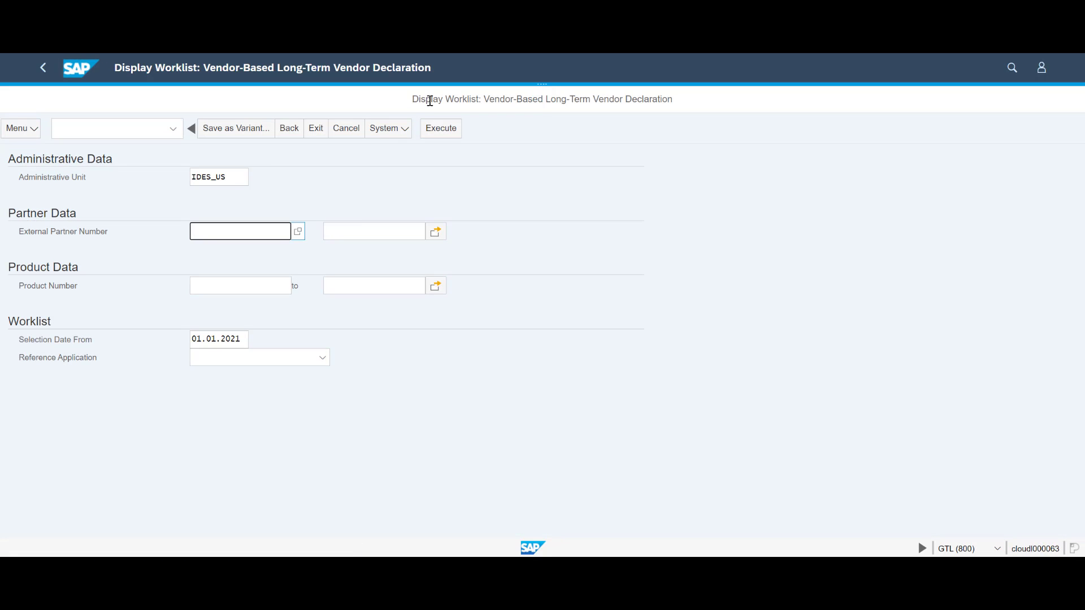
click(442, 129)
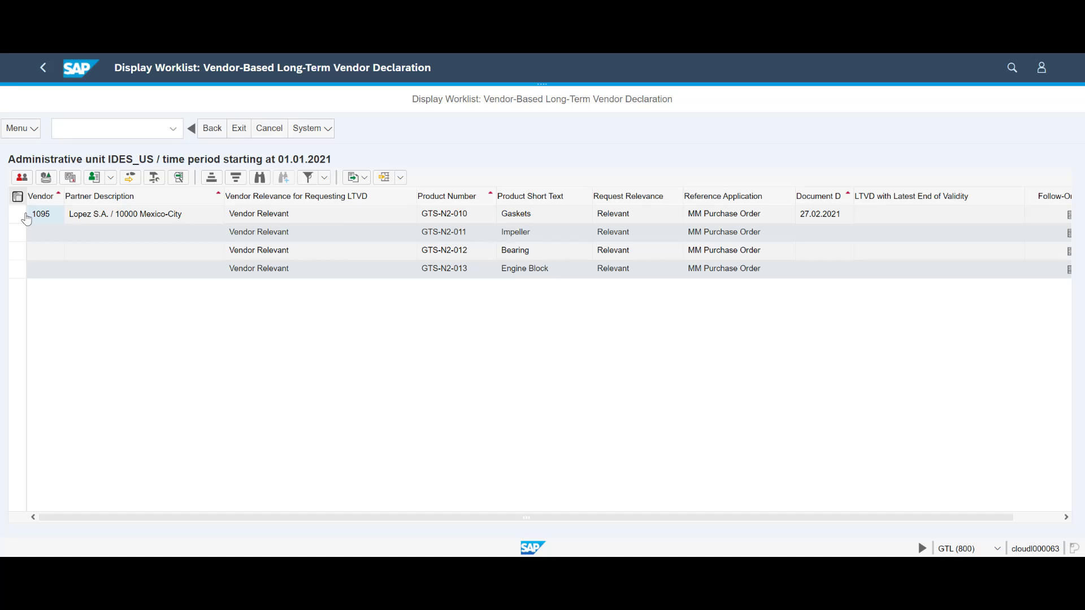
click(18, 196)
- Request initial vendor declarations from 01.01.2021 with output device LP01
click(130, 178)
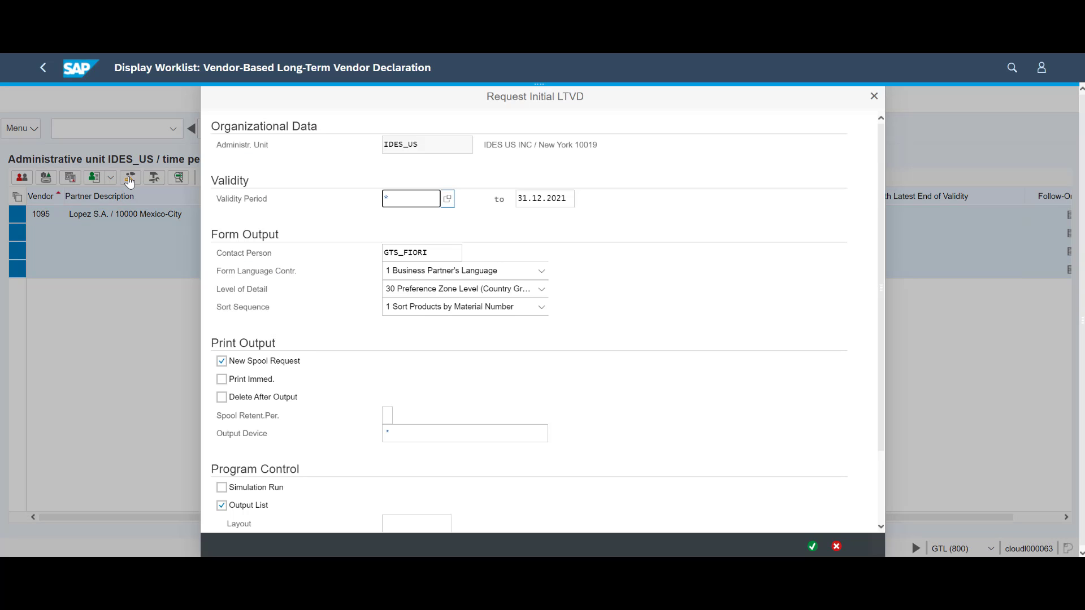
text(01.01.2021)
click(407, 432)
text(LP01)
key(Tab)
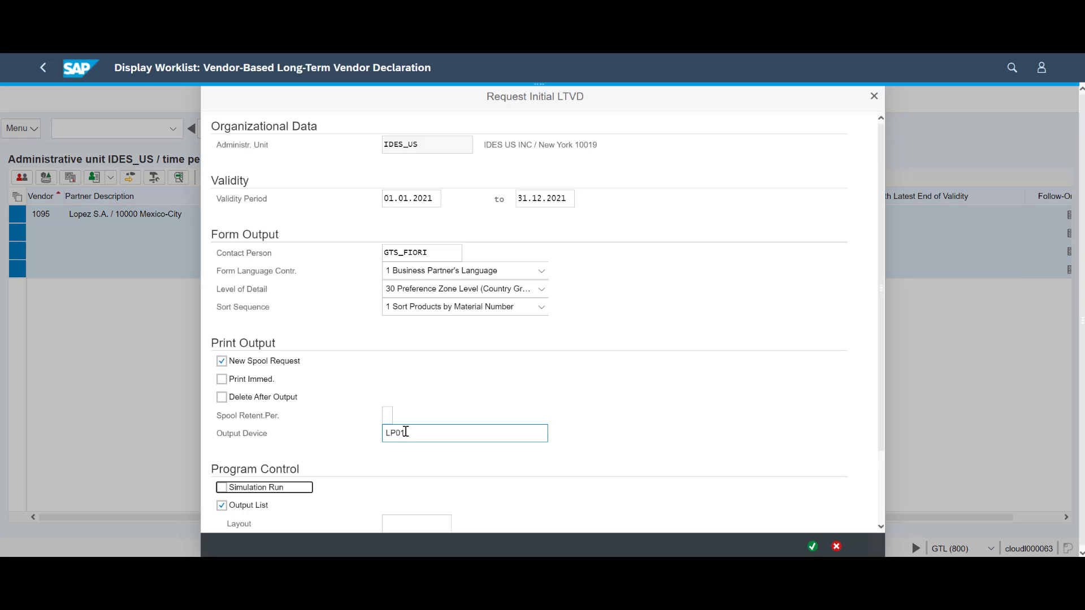
click(811, 546)
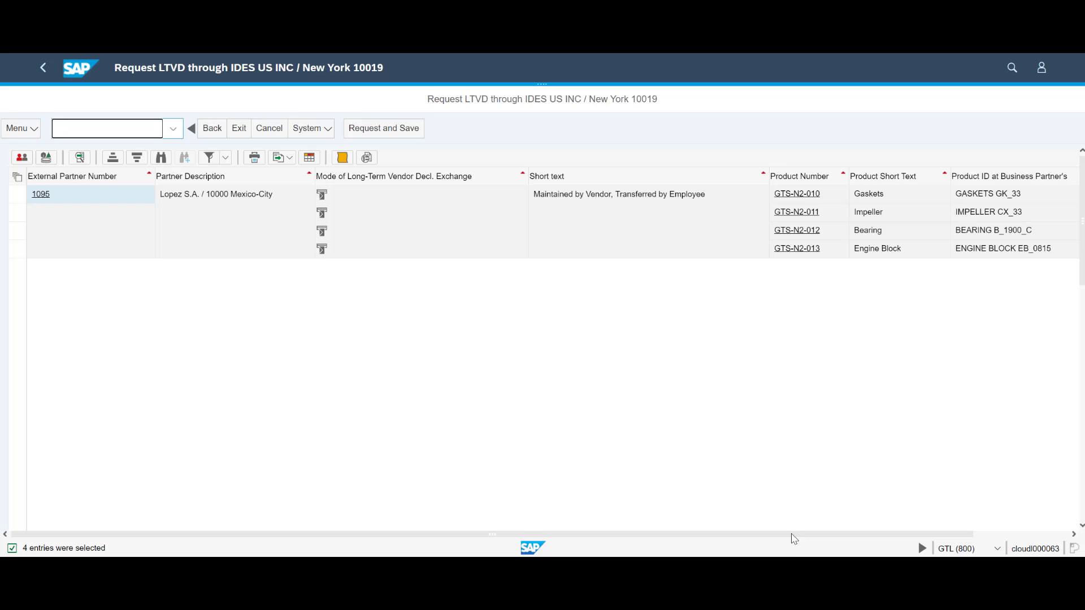
- Preview the declaration request letter on LP01, then request and save the declarations
click(21, 180)
click(45, 187)
key(ctrl+s)
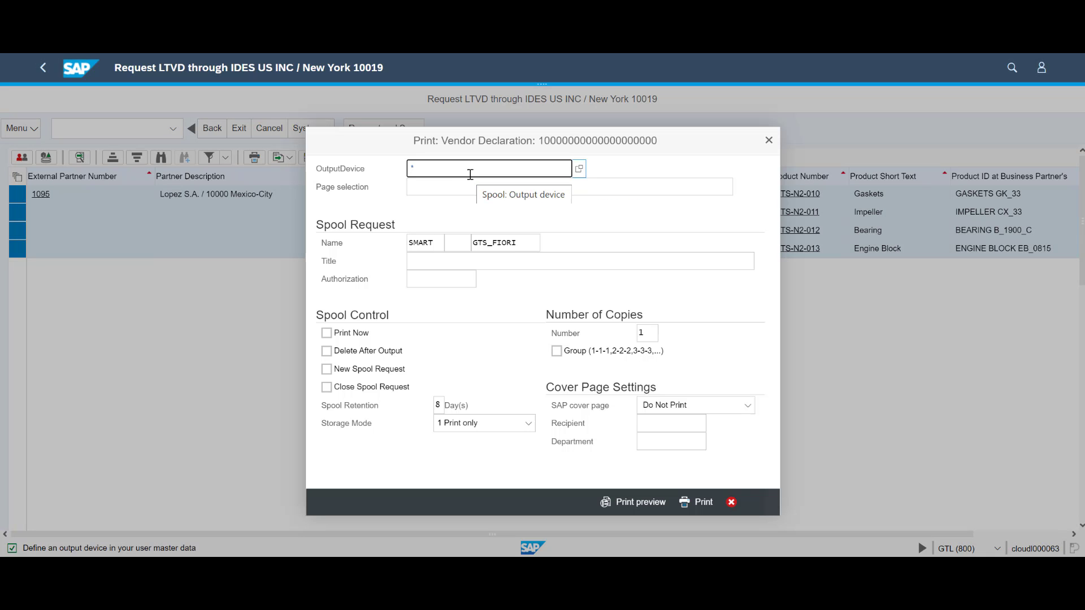
text(LP01)
key(Tab)
click(624, 502)
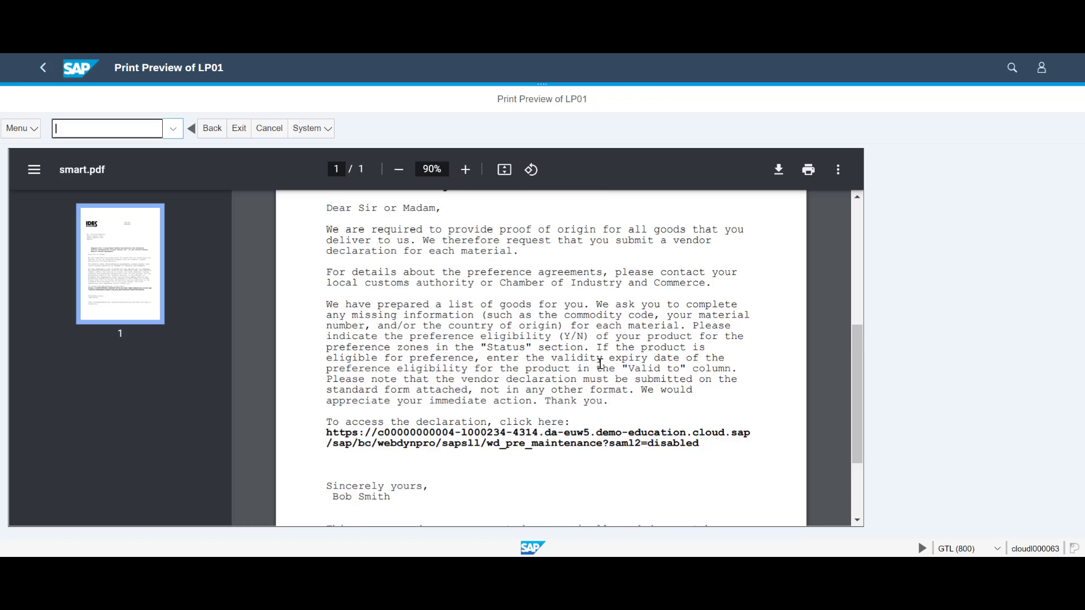
scroll(602, 370, down, 3)
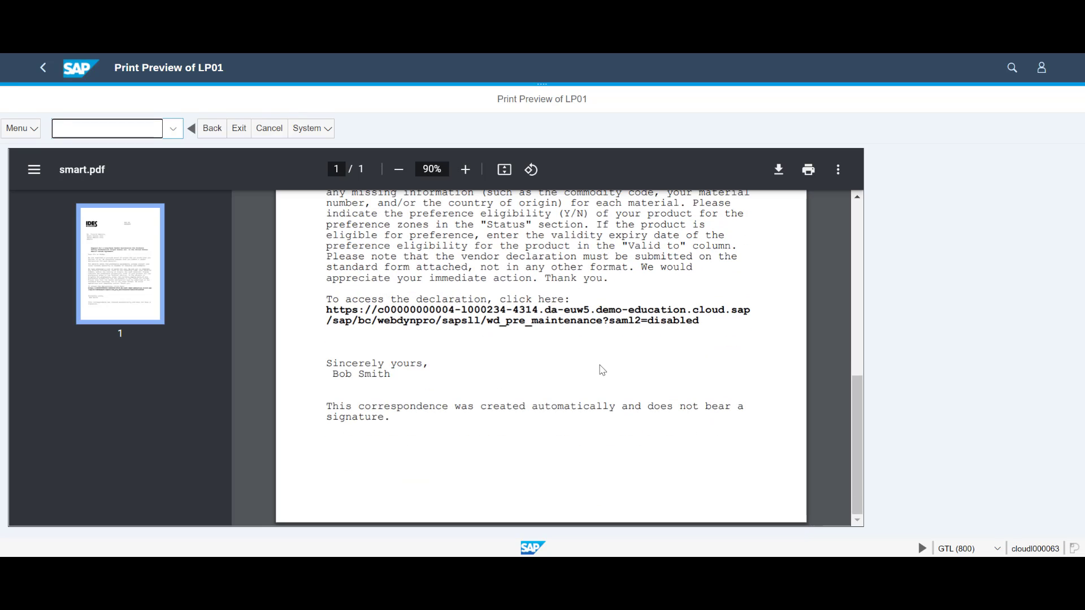
click(214, 130)
click(399, 130)
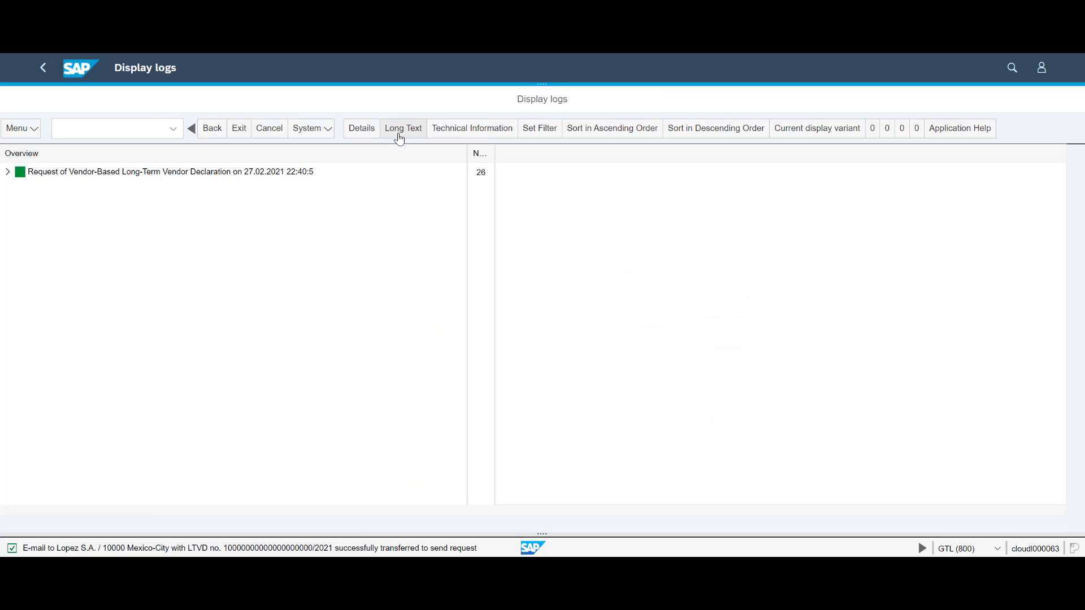
click(8, 171)
click(14, 208)
- Expand the saved-data log node and sign in to the Outlook mailbox
click(14, 318)
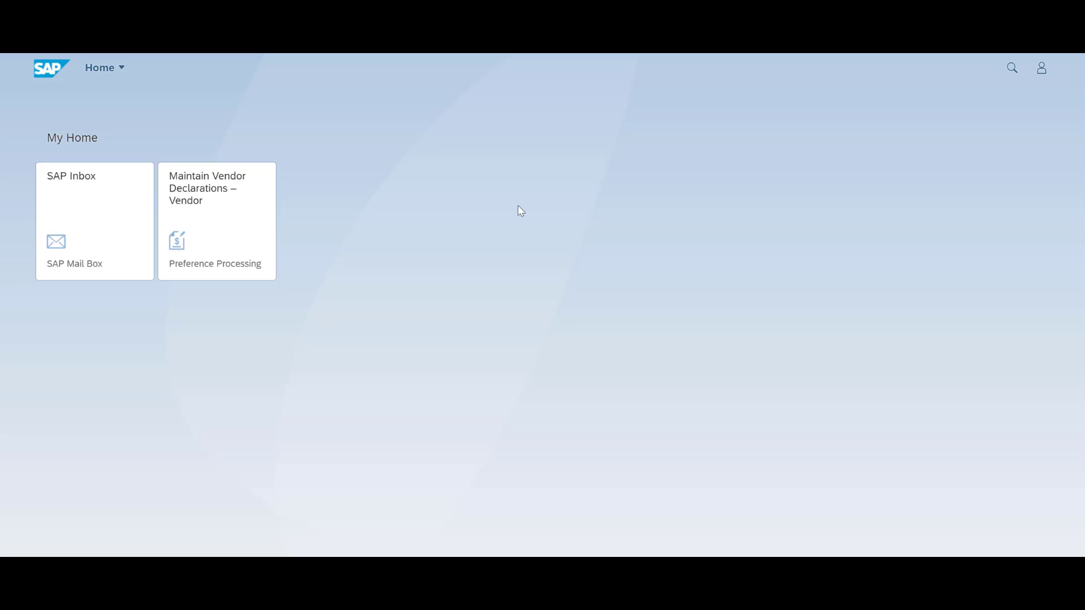
click(114, 229)
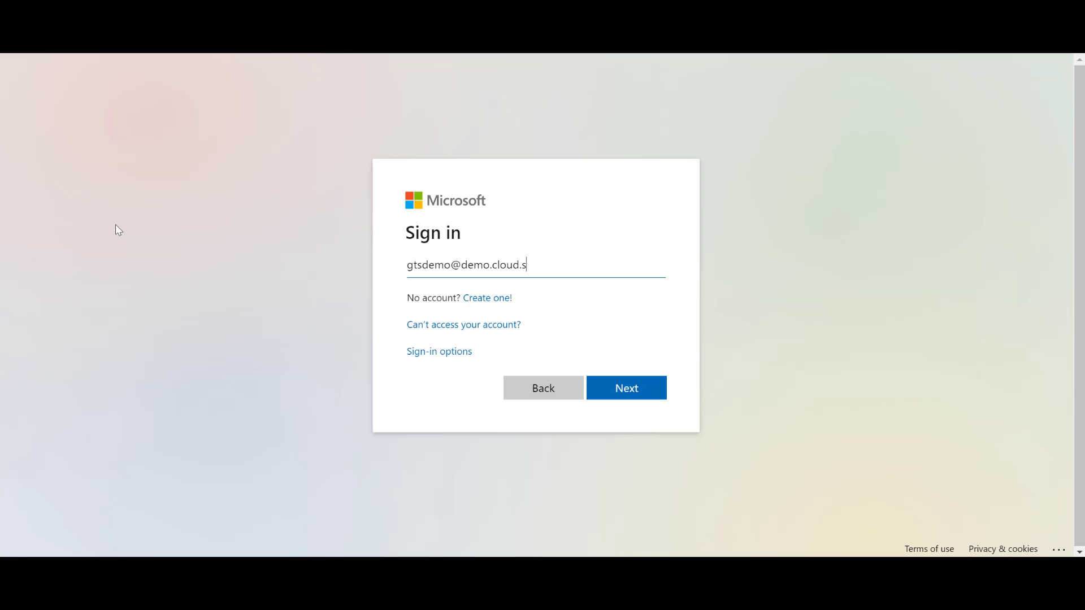
text(ap)
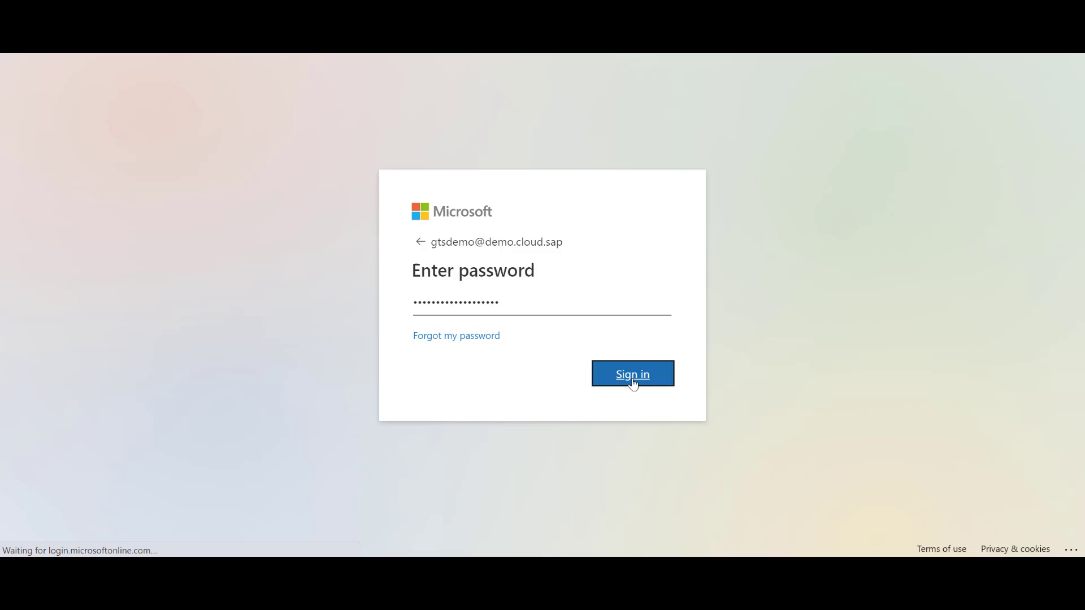
click(13, 316)
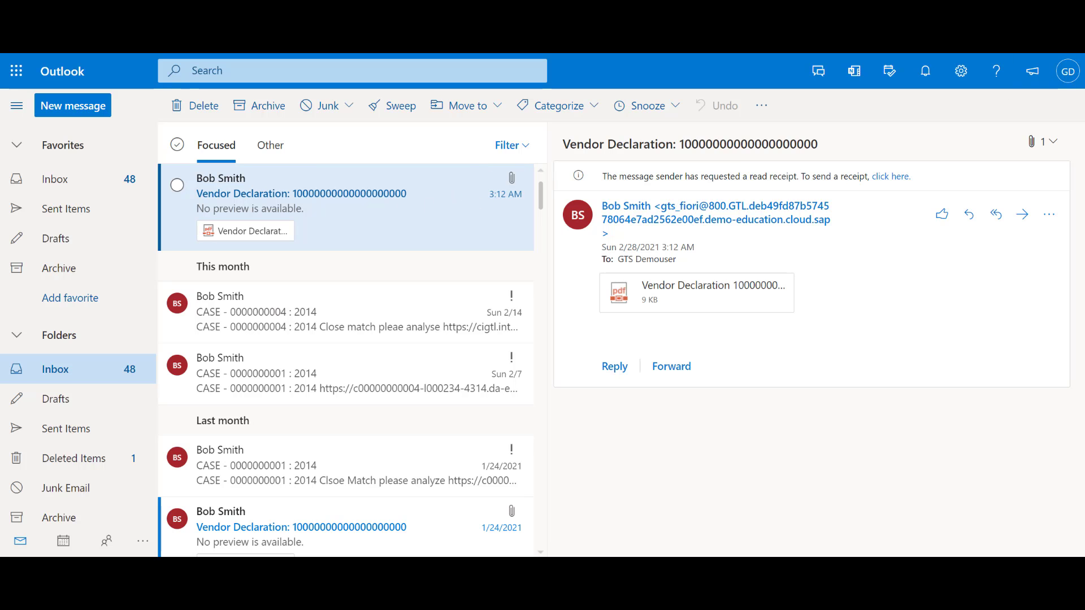
- Preview the vendor declaration PDF and follow its link to the declaration by LTVD number
click(697, 293)
scroll(458, 305, down, 8)
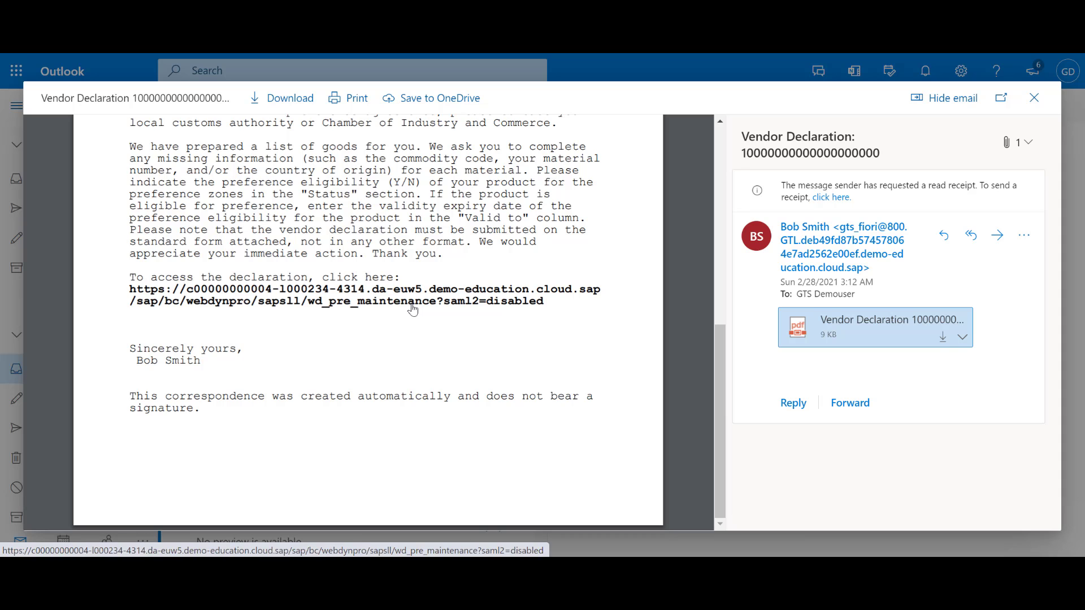
click(457, 307)
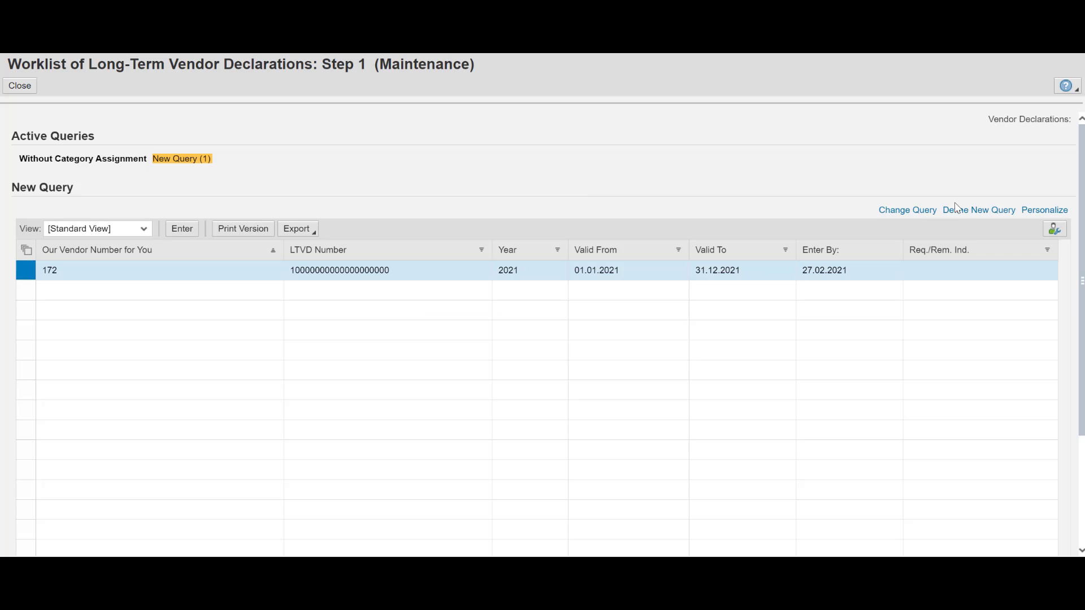
click(336, 272)
- Read through the declaration letter and continue to item entry
scroll(593, 308, down, 20)
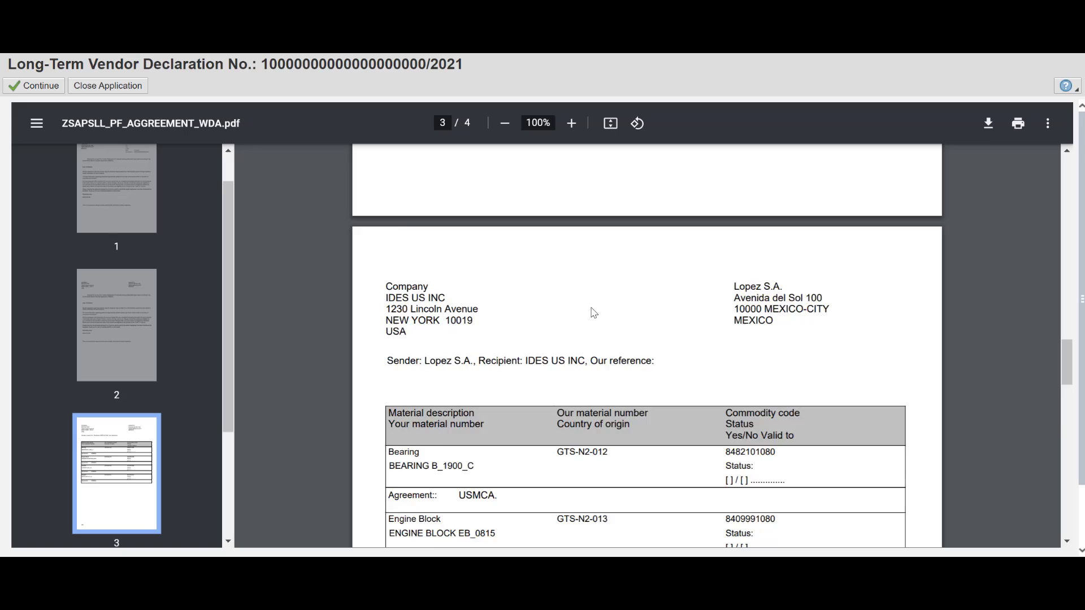
scroll(593, 313, down, 10)
click(33, 85)
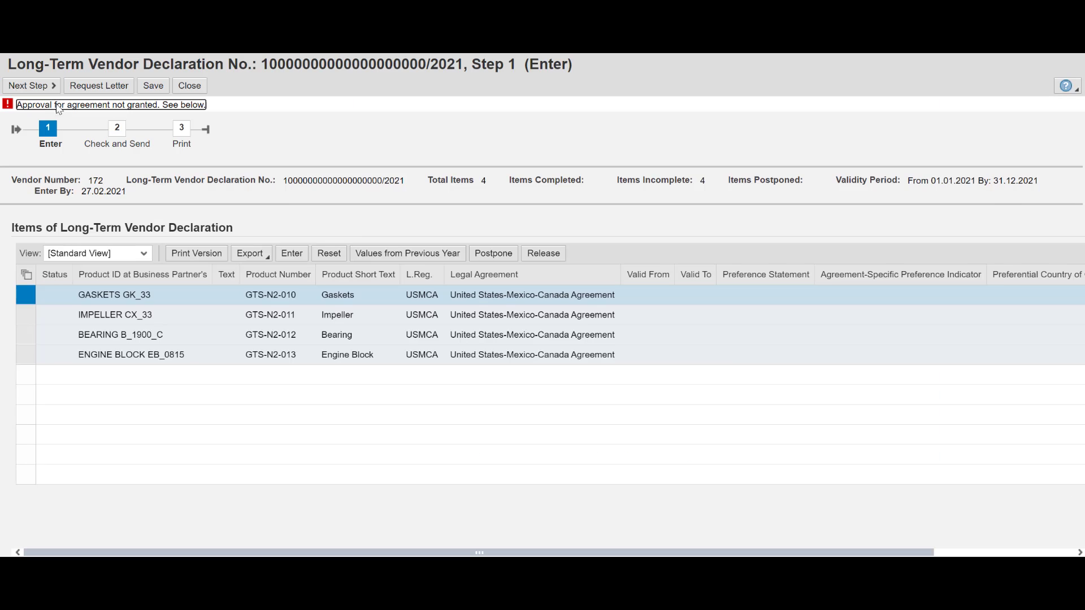
- Enter preference statement C for all four declaration items
click(26, 275)
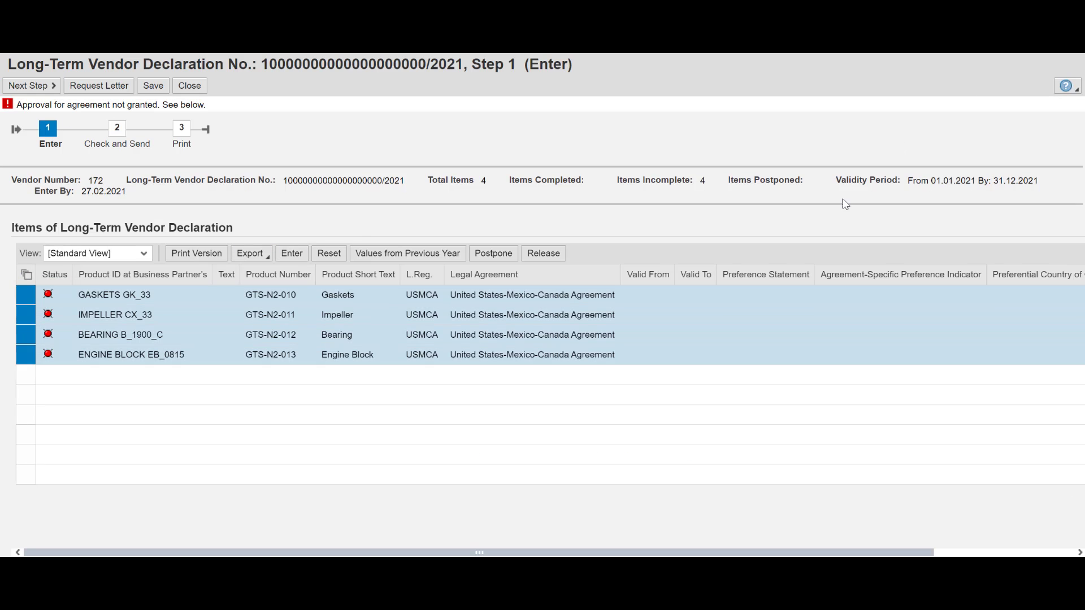
click(292, 253)
click(684, 273)
text(C)
key(Tab)
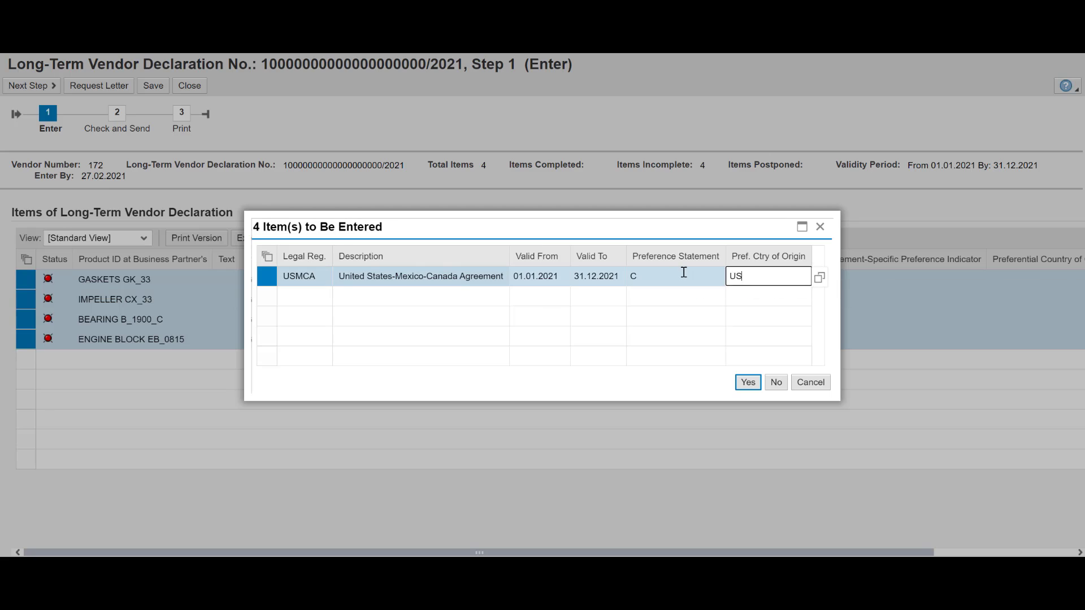
click(732, 277)
click(683, 235)
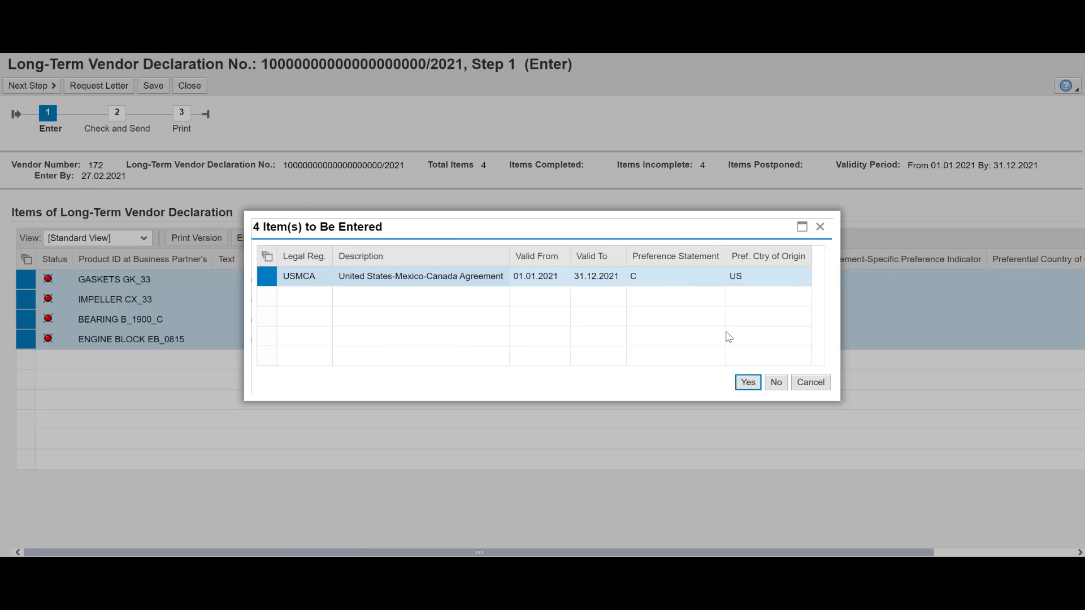
click(748, 383)
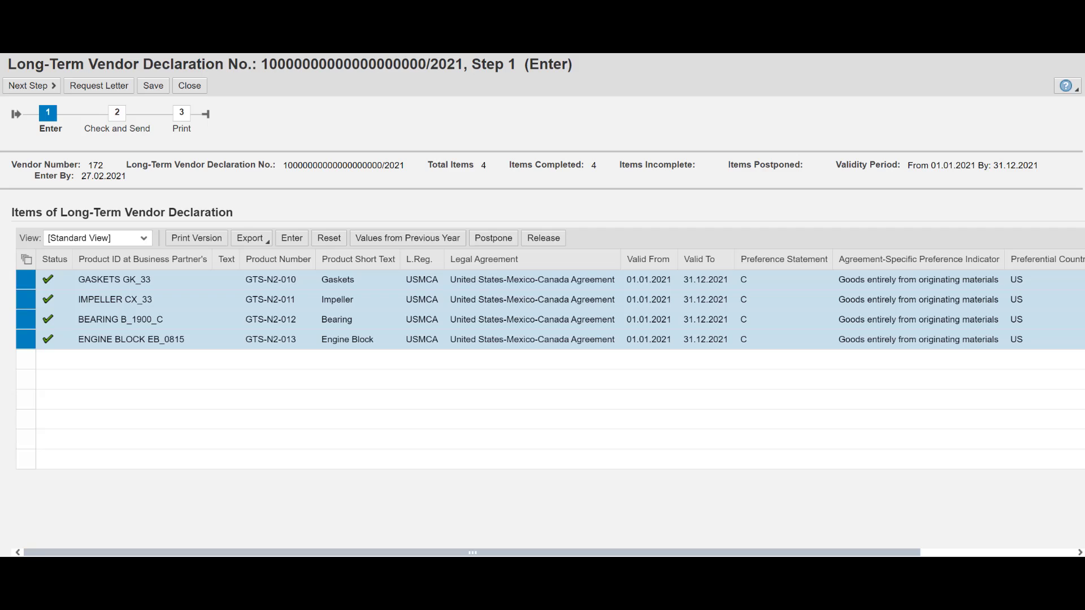
- Save the items, send the declaration, and close its print preview after reviewing it
click(31, 85)
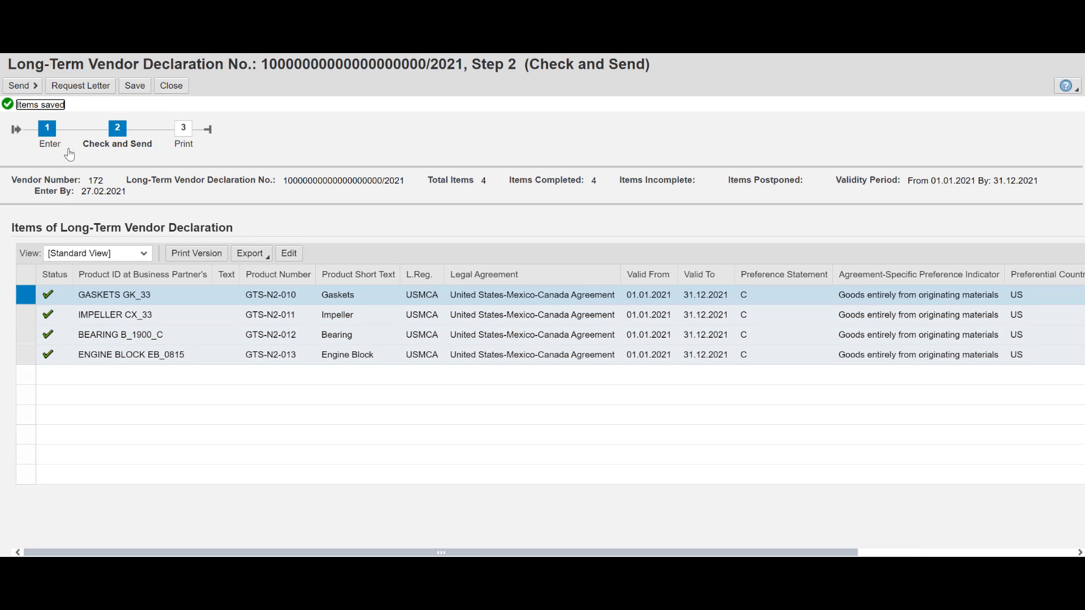
click(23, 85)
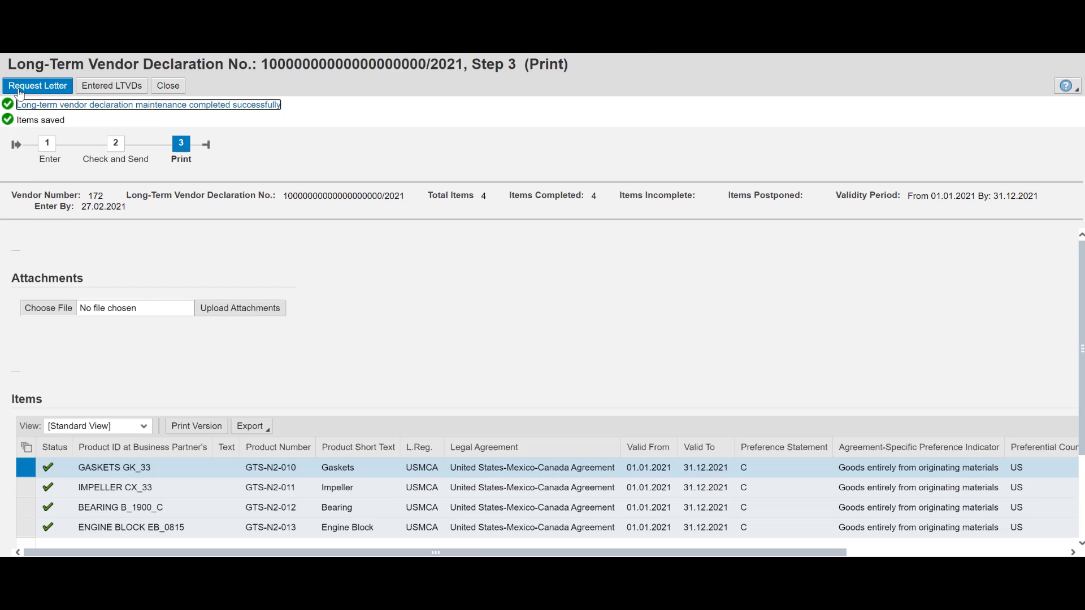
click(117, 89)
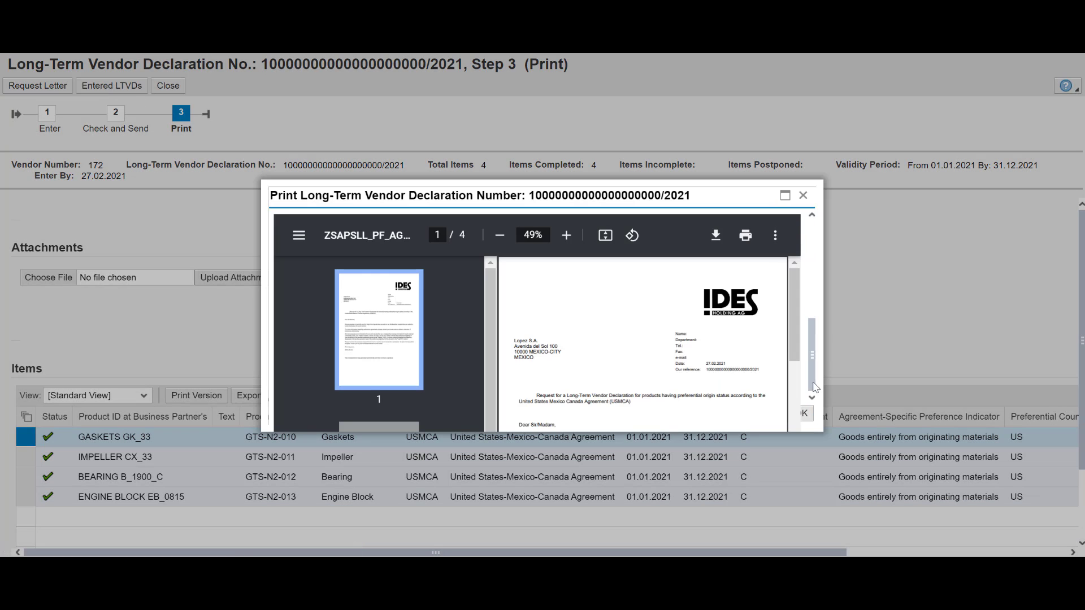
scroll(622, 351, down, 15)
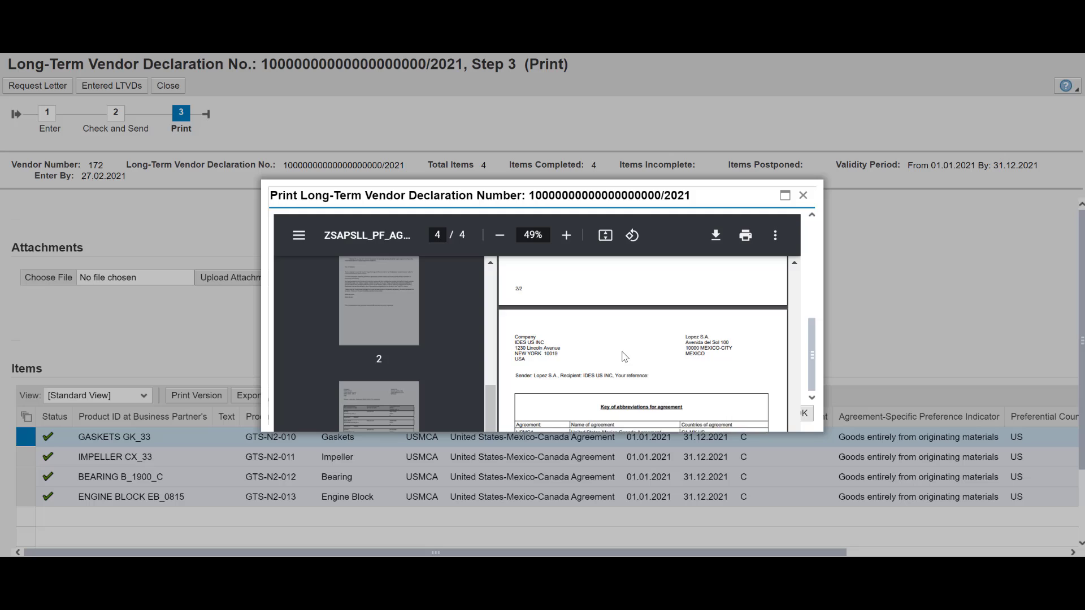
click(808, 418)
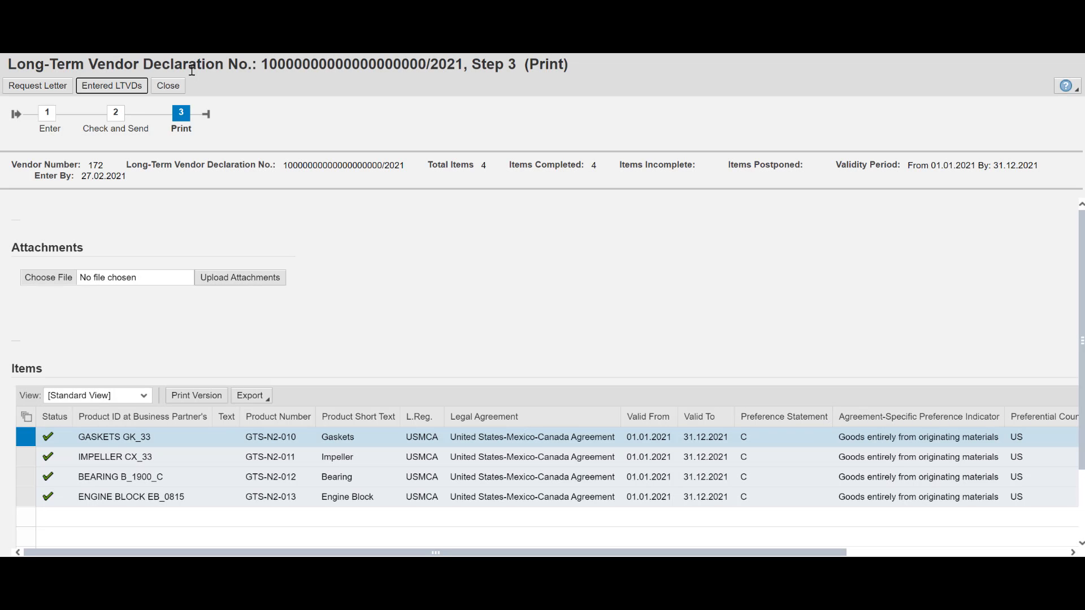
- Search transferable declarations for IDES_US, 01.01.2021–31.12.2021, partner 1095
click(179, 90)
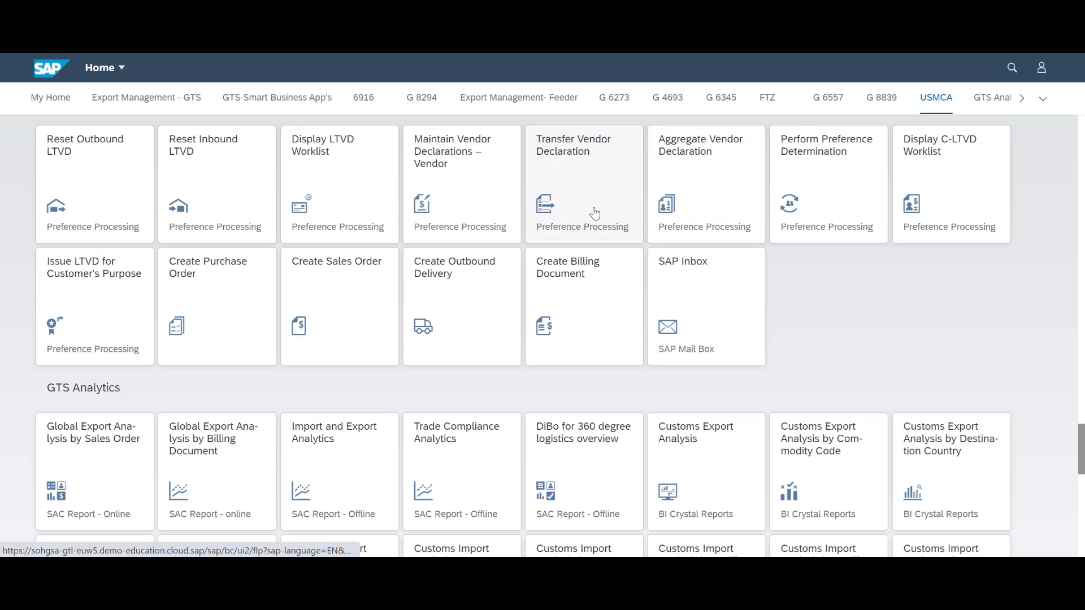
click(593, 211)
text(IDES_US)
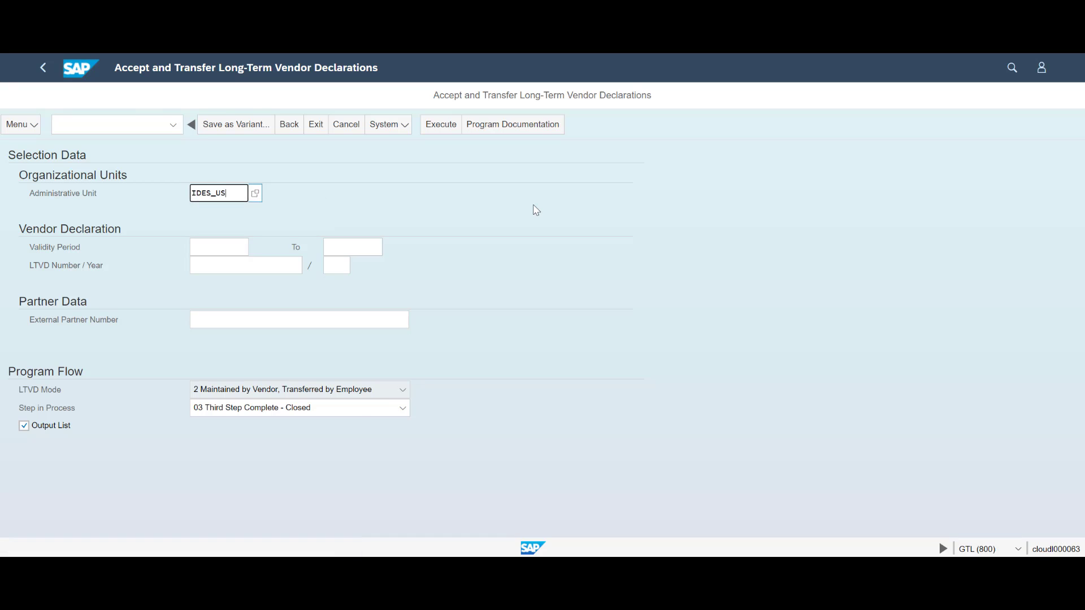
key(Tab)
text(01.01.2021)
key(Tab)
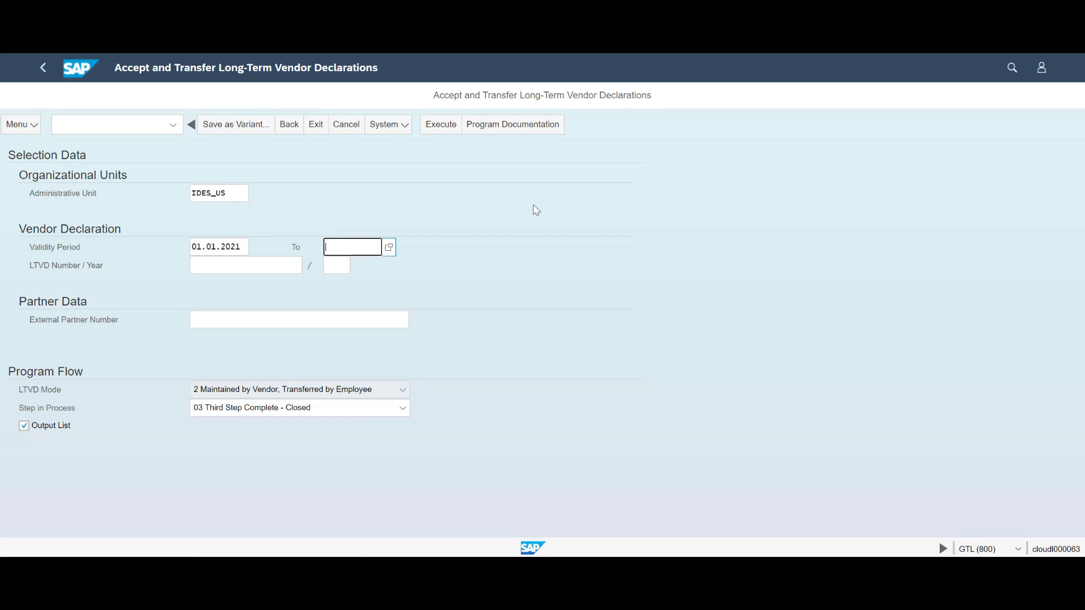
text(31.12.2021)
click(271, 316)
text(1095)
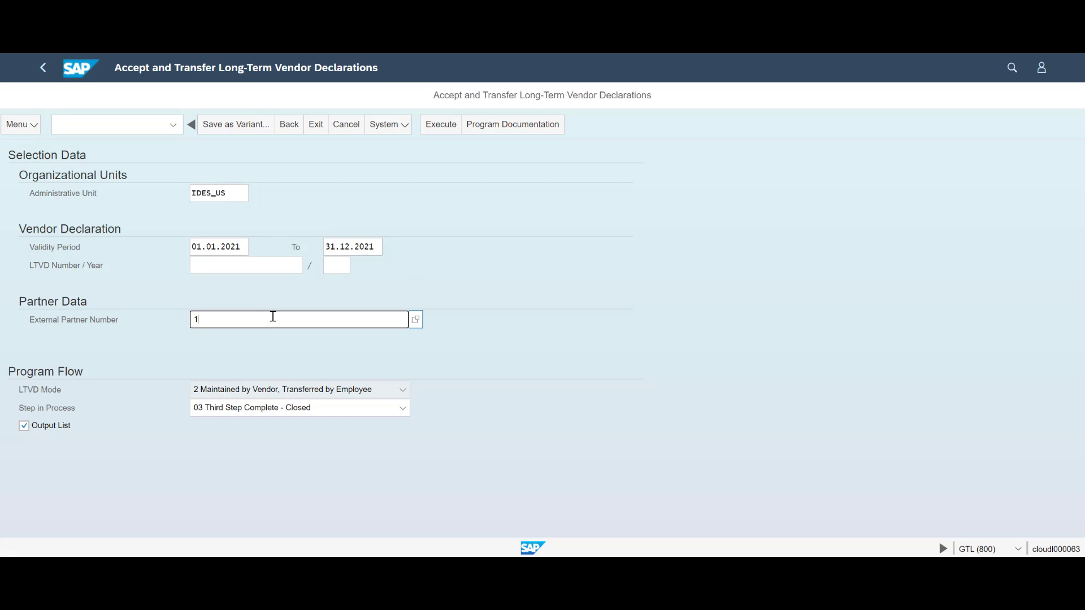
key(Tab)
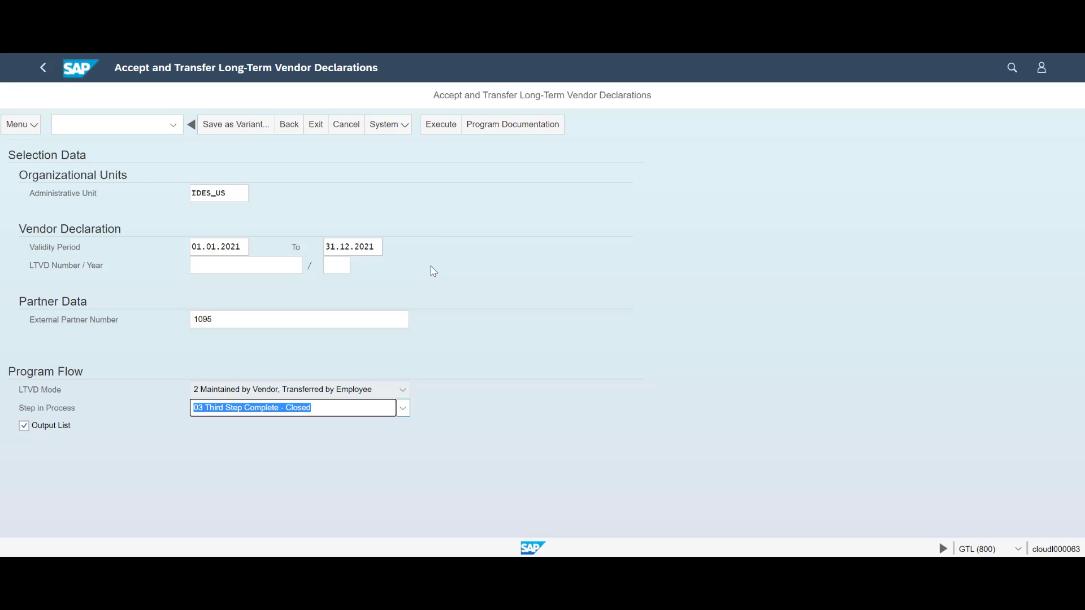
click(920, 105)
click(440, 125)
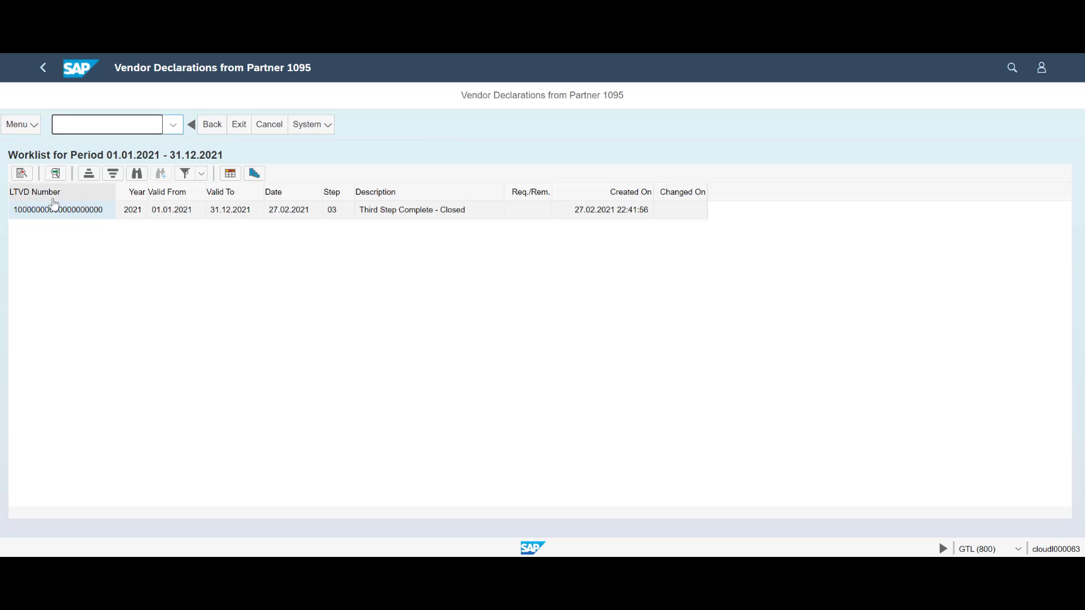
- Transfer the four products of the 2021 declaration and expand the transfer log
click(17, 210)
click(24, 176)
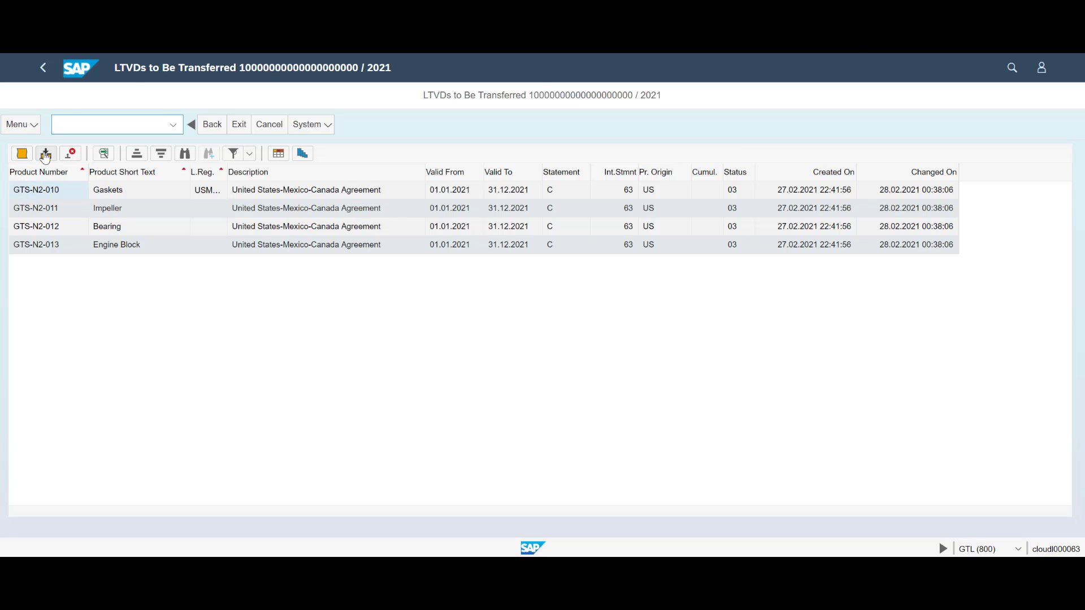
click(43, 158)
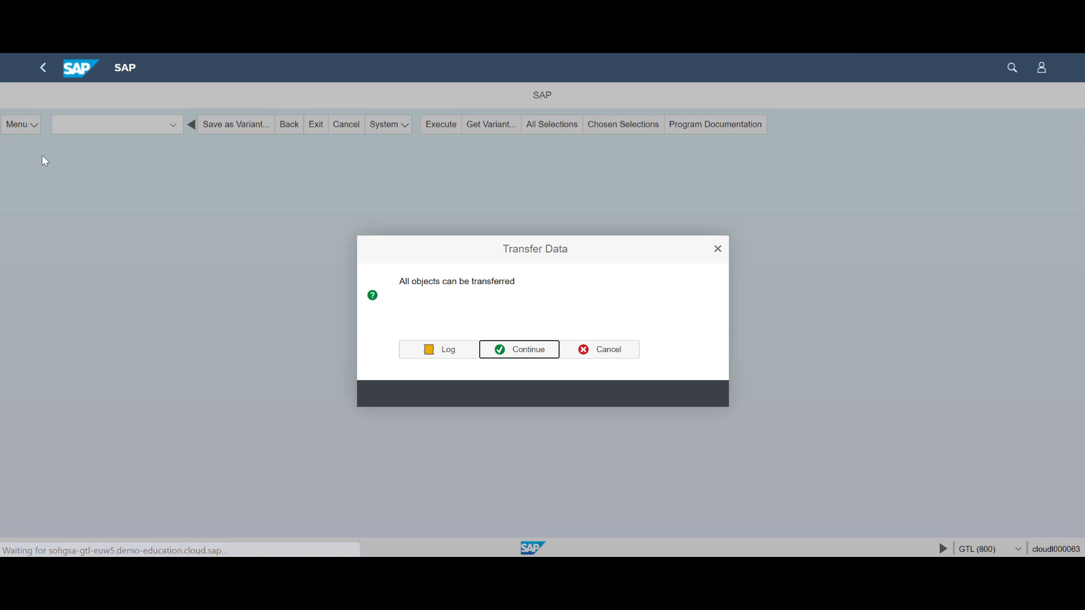
click(523, 349)
click(7, 186)
click(14, 204)
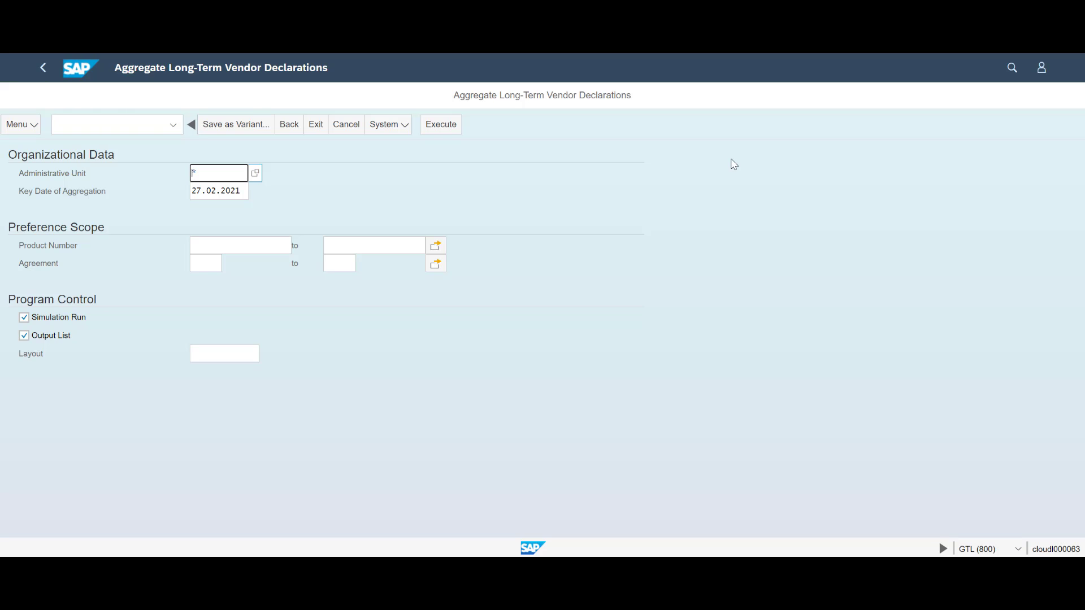
- Run a real aggregation for administrative unit IDES_US with Simulation Run unchecked
text(DES)
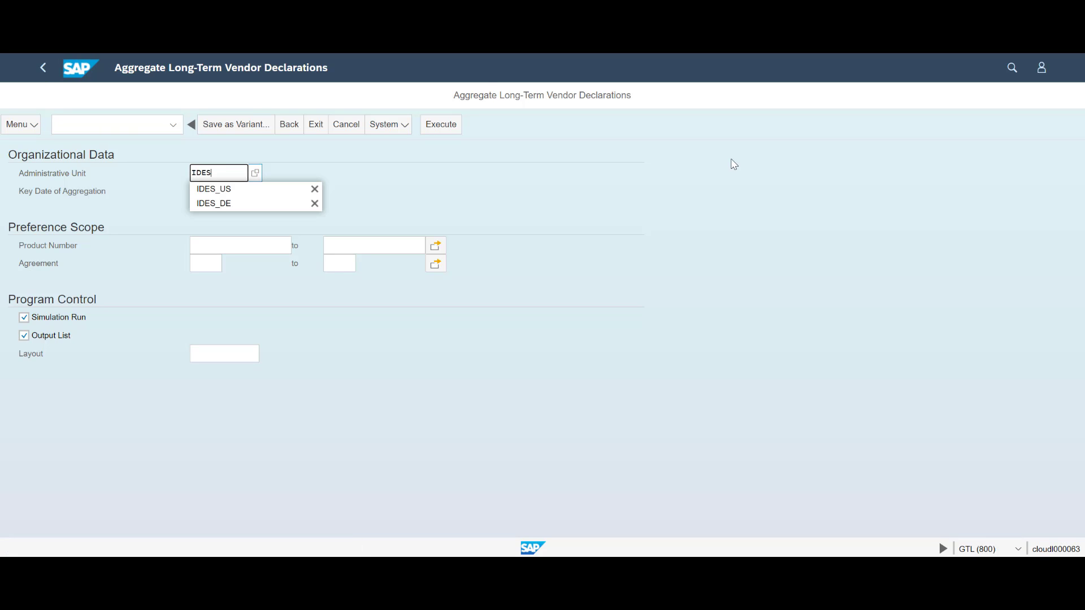
text(_US)
key(Tab)
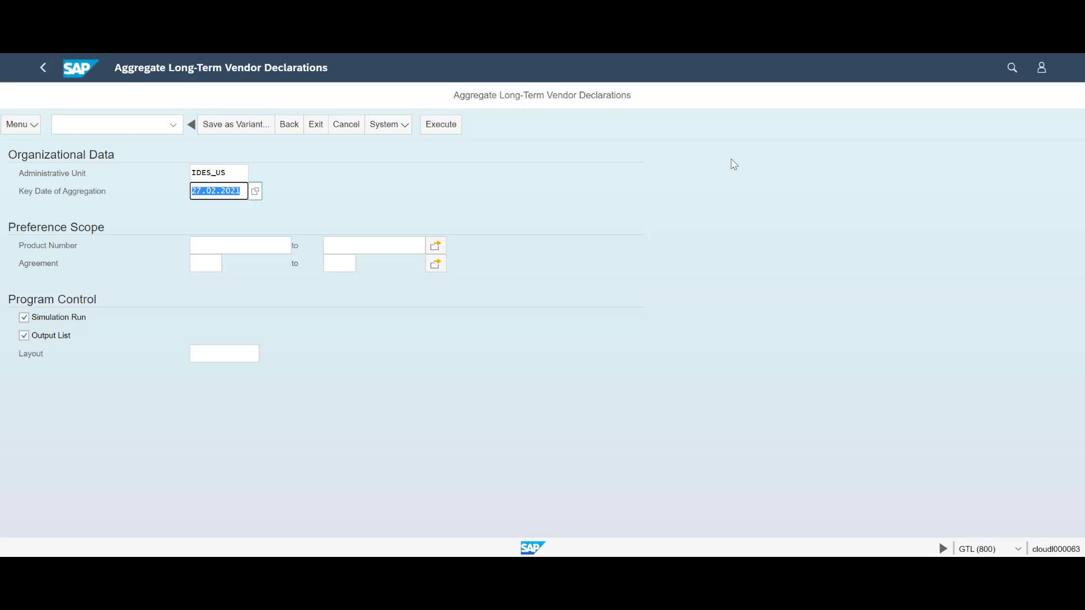
click(23, 317)
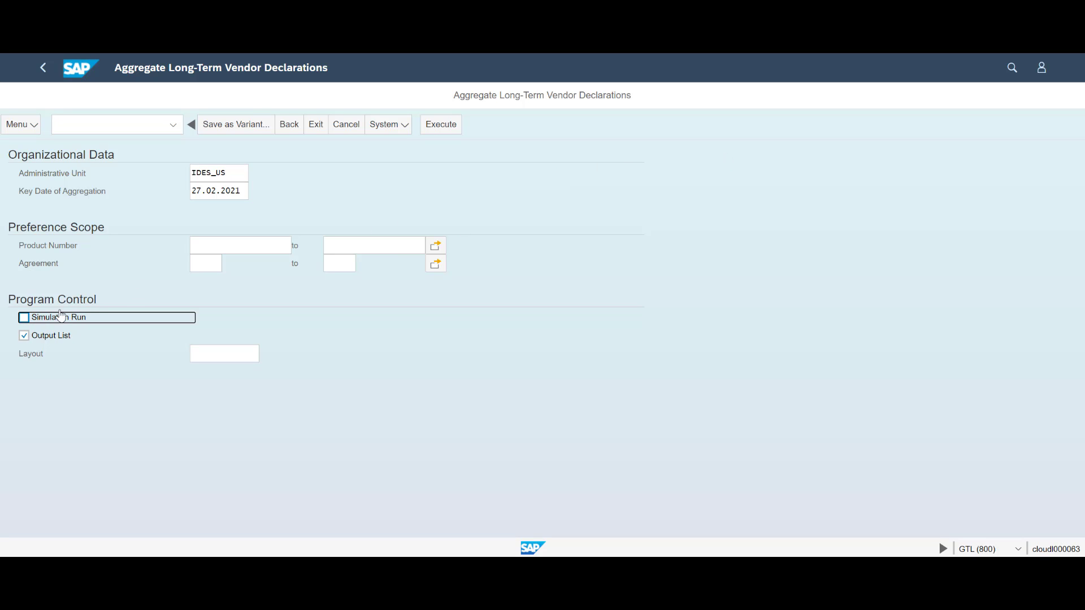
click(219, 247)
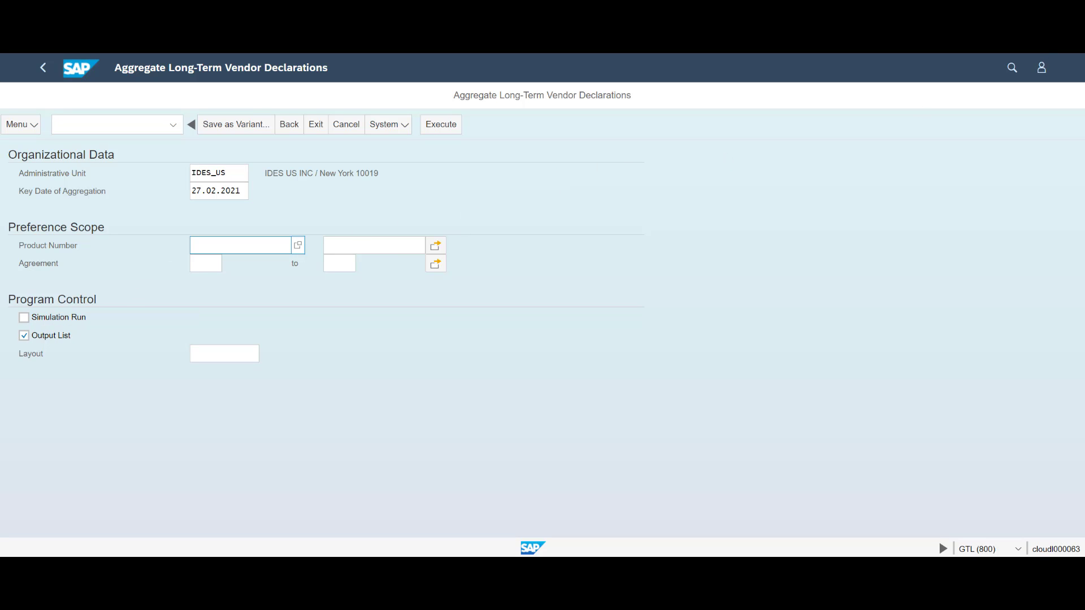
click(439, 125)
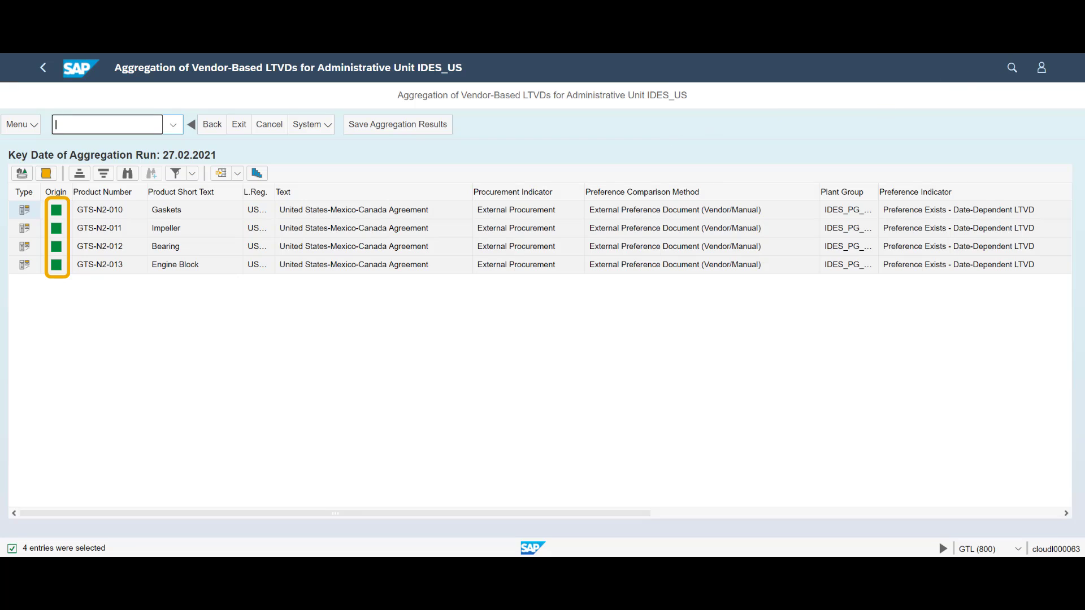
click(958, 53)
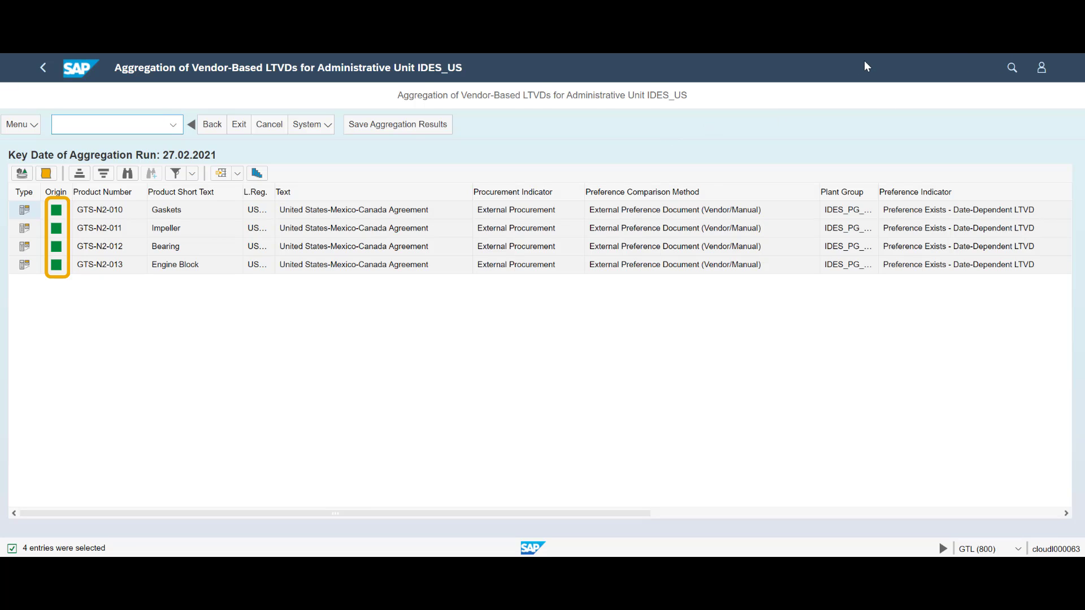
- Save the aggregation results and select logical system group GRPLOGSYS1
click(431, 127)
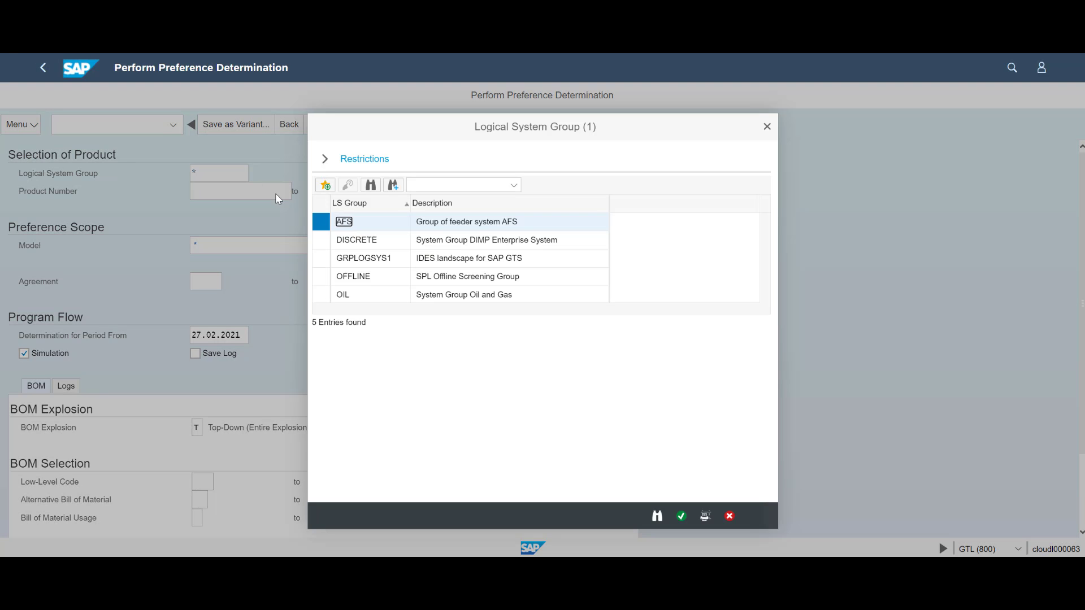
click(353, 258)
click(681, 516)
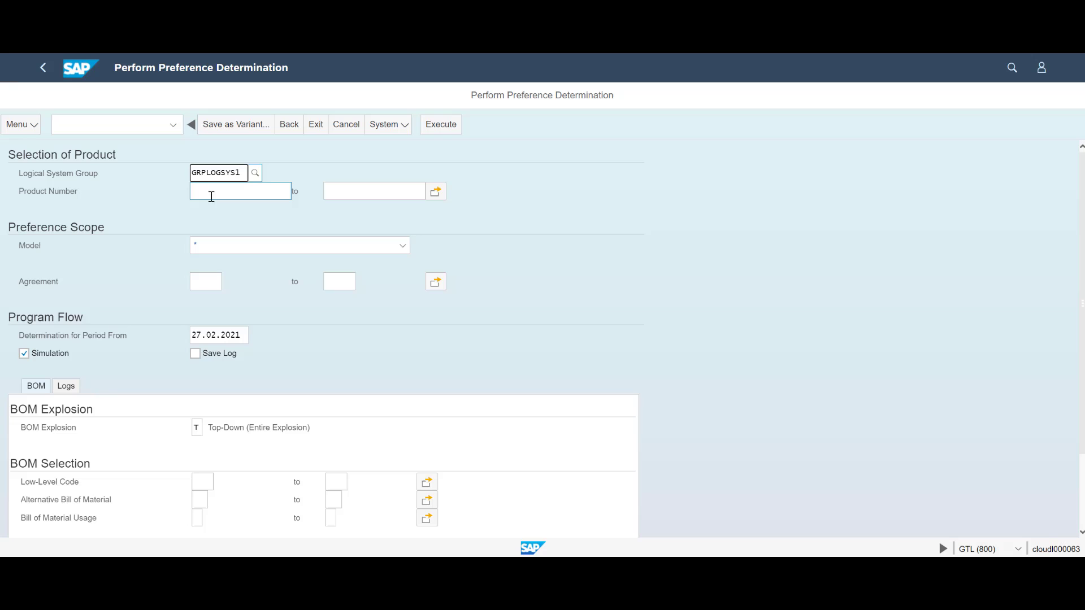
- Run a real preference determination for GTS-N2 with the WG Cross-Plant Preference Model
click(232, 187)
text(GTS-N2)
key(Tab)
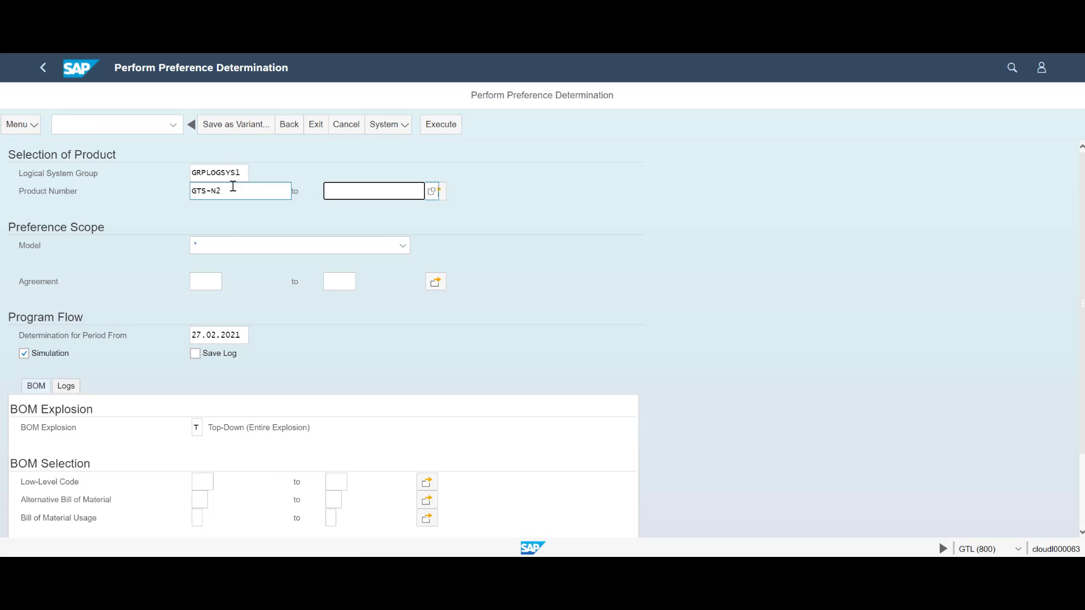
click(402, 255)
click(379, 263)
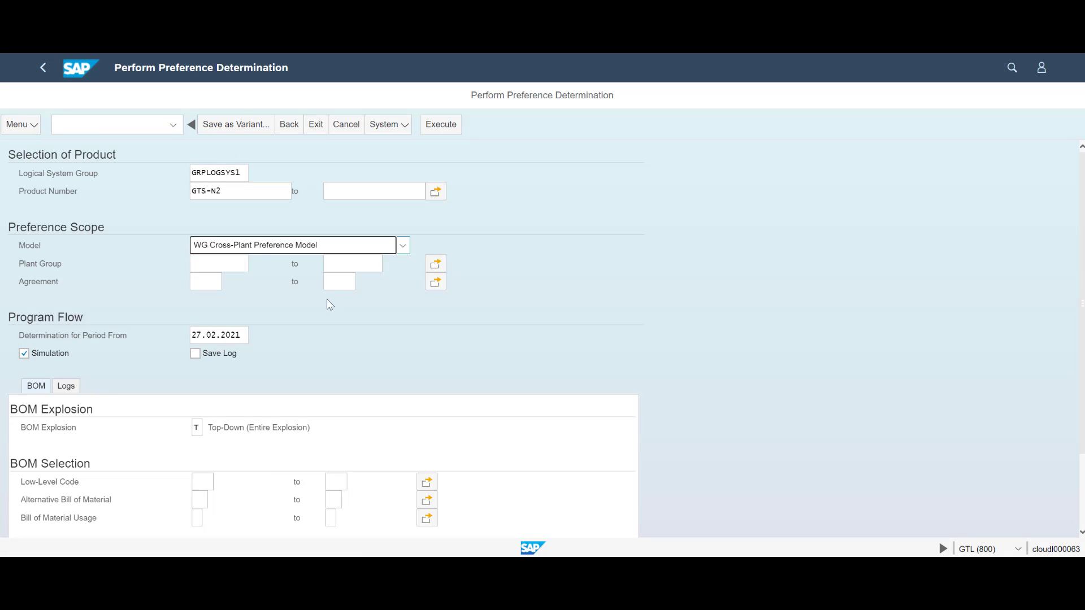
click(55, 348)
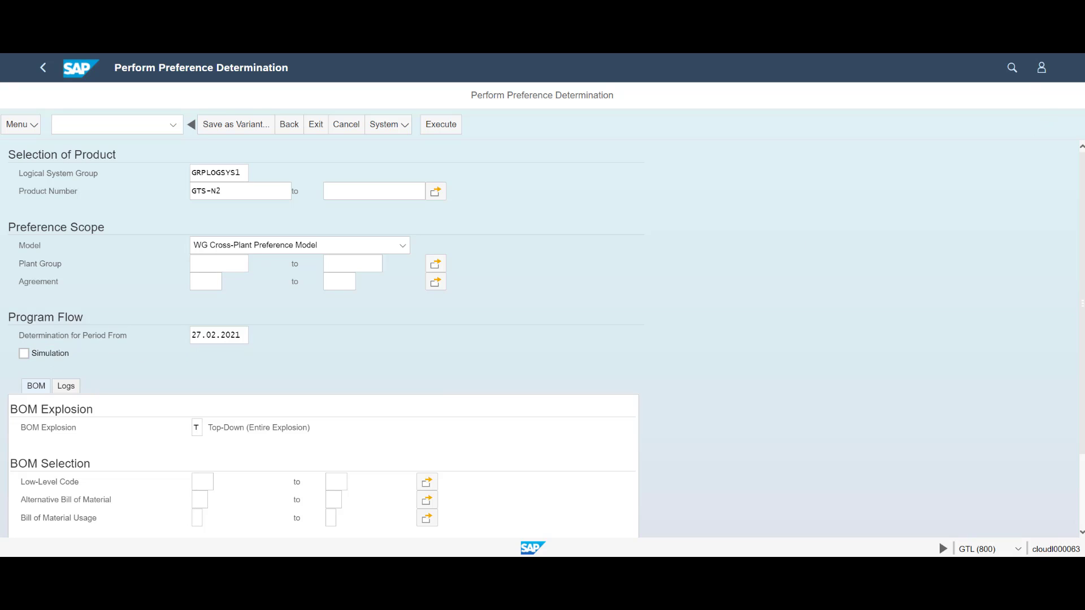
click(446, 129)
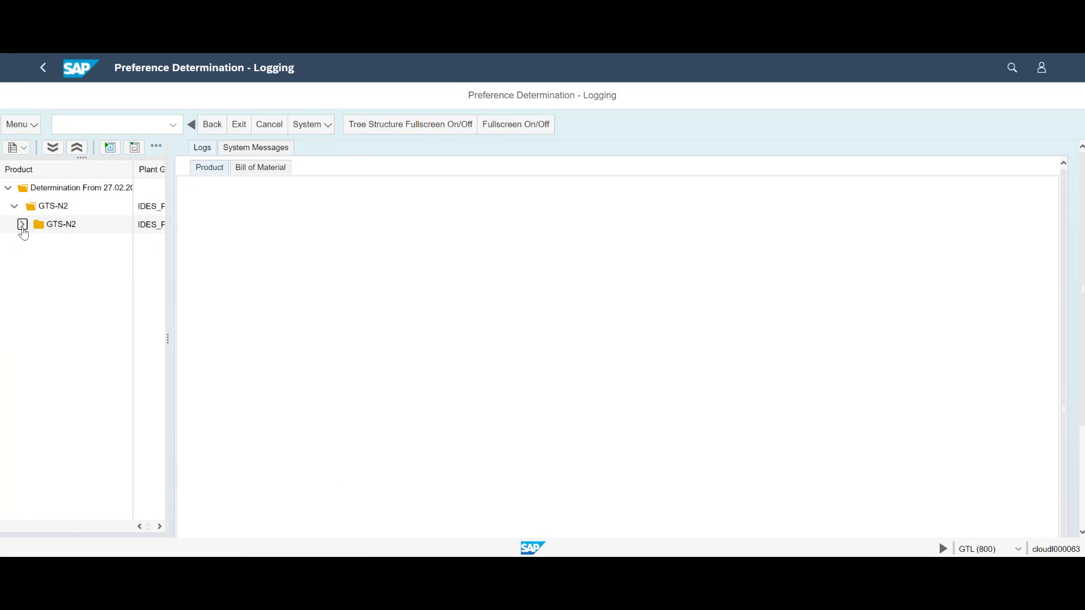
- Expand the GTS-N2 log entry and browse its preference result and document details
click(23, 225)
click(61, 244)
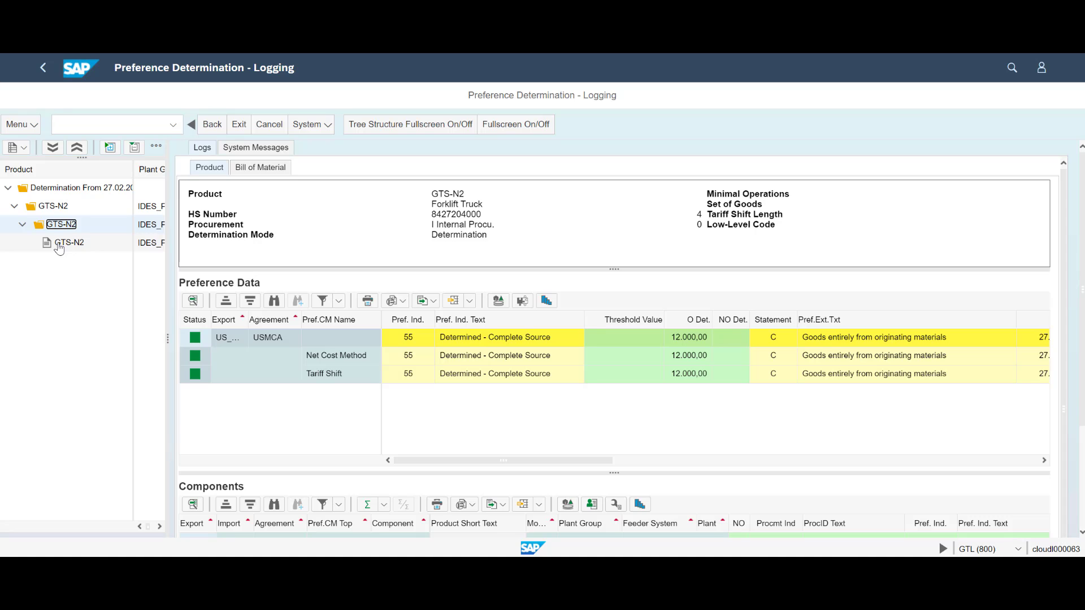
click(59, 247)
click(56, 231)
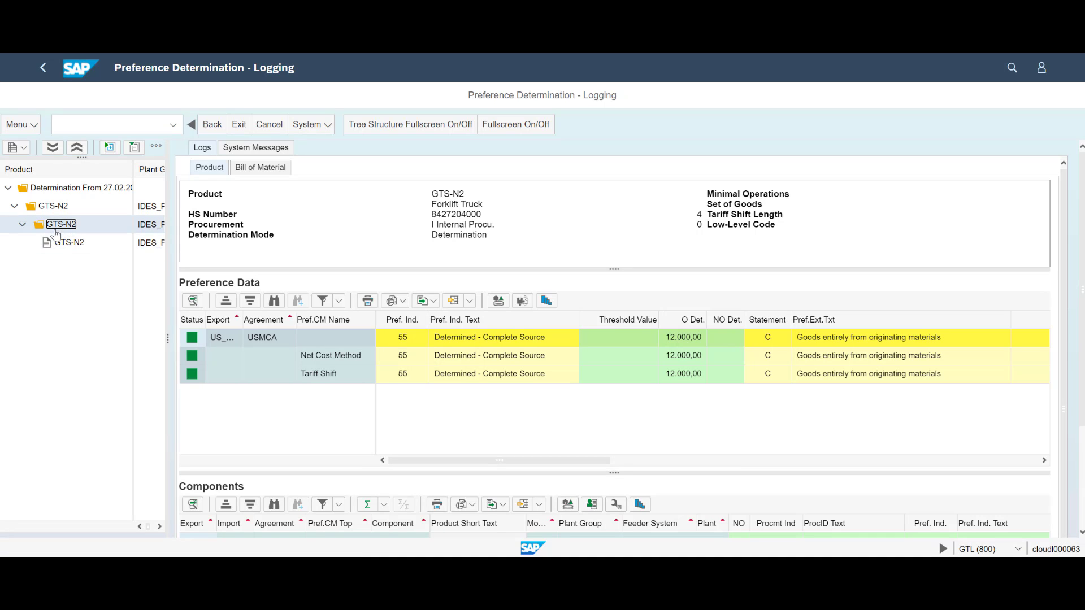
drag(431, 460, 440, 463)
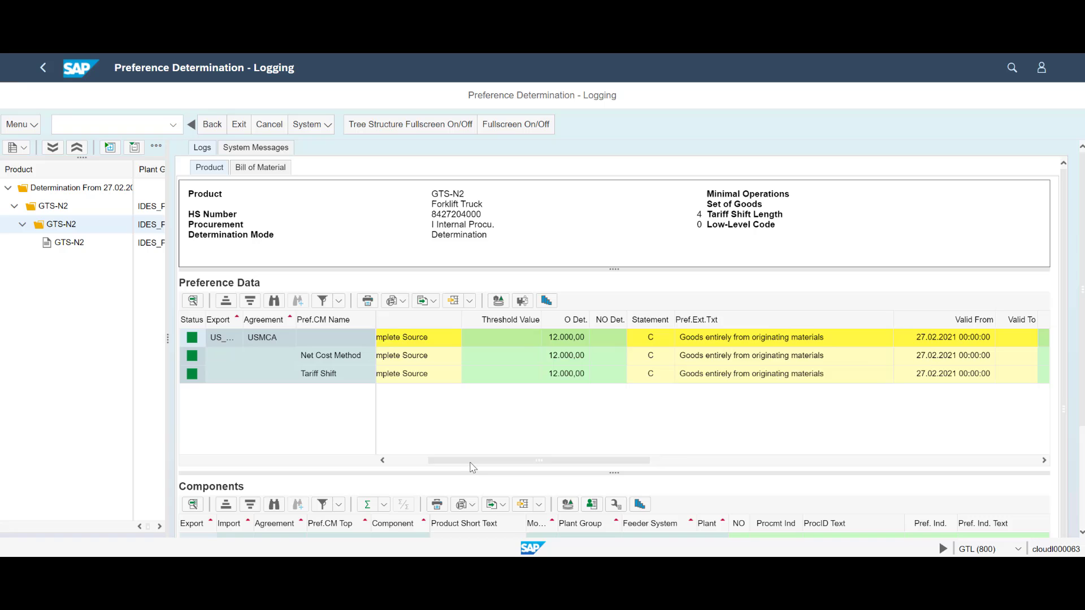
drag(472, 467, 377, 512)
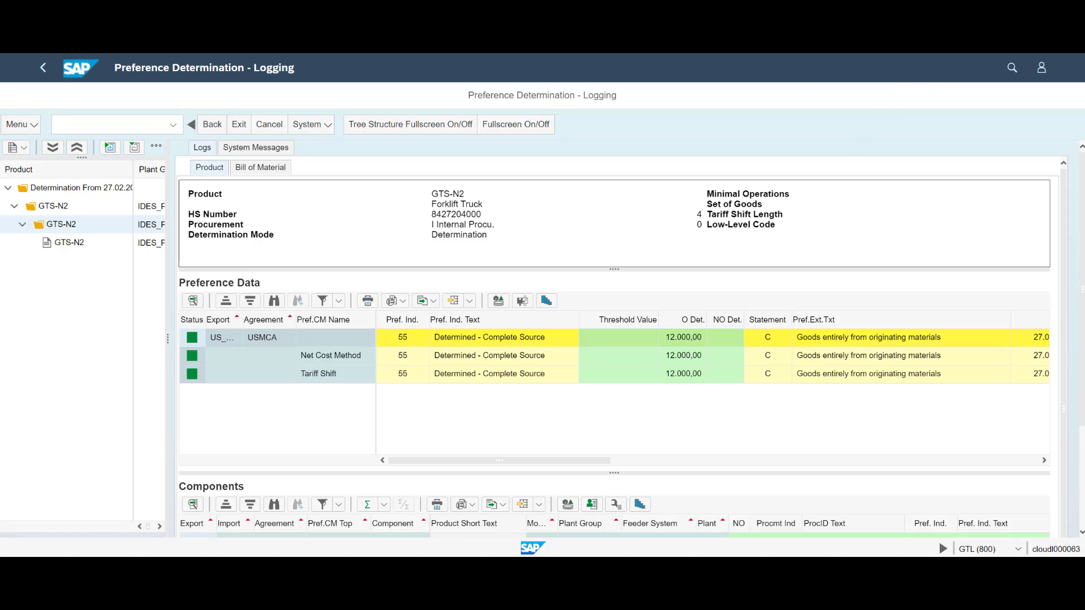
- Show preference data for the GTS-N2 leaf and enlarge the Components table
click(69, 243)
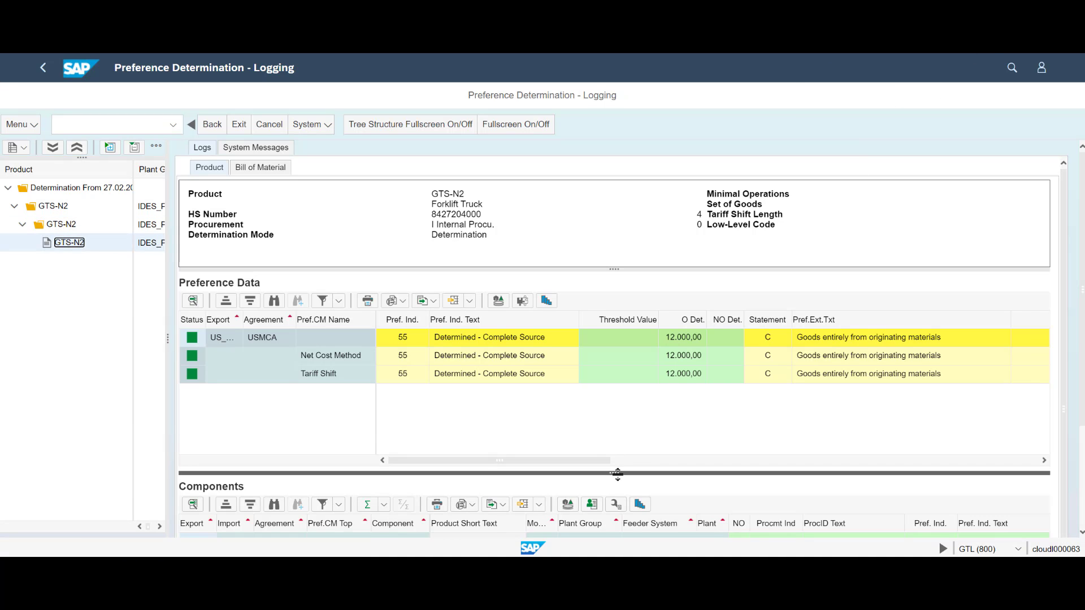
drag(617, 474, 615, 399)
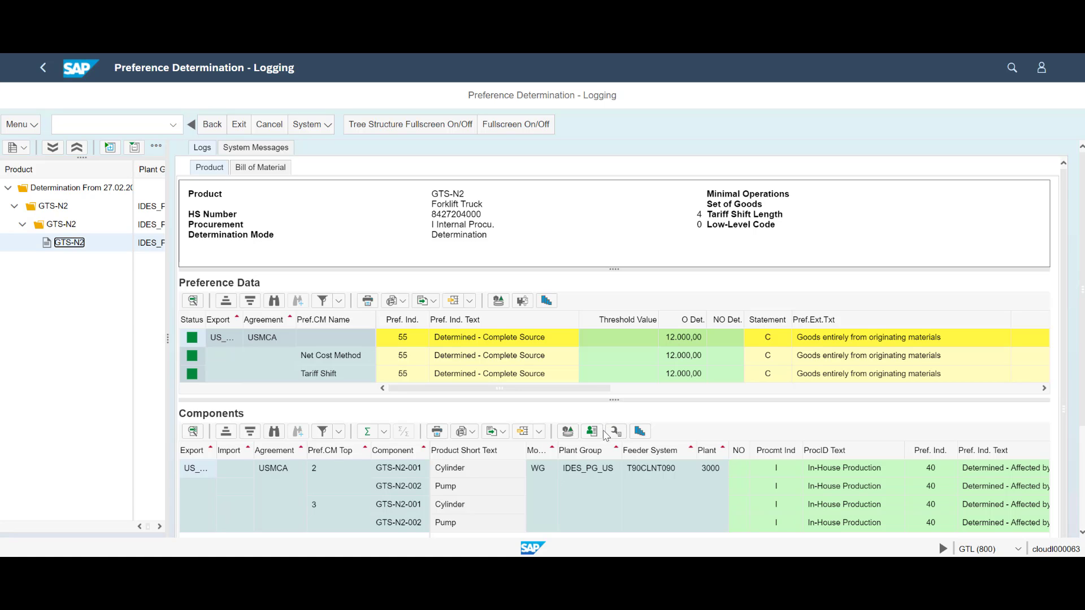
scroll(598, 484, down, 1)
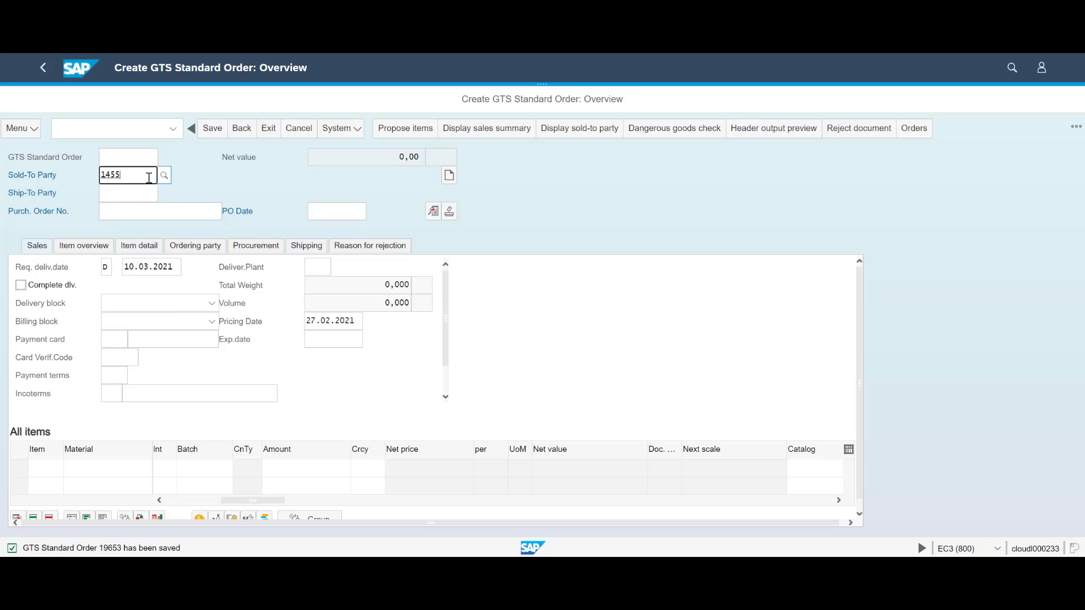
- Accept the sold-to party and enter the purchase order reference for the sales order
key(Return)
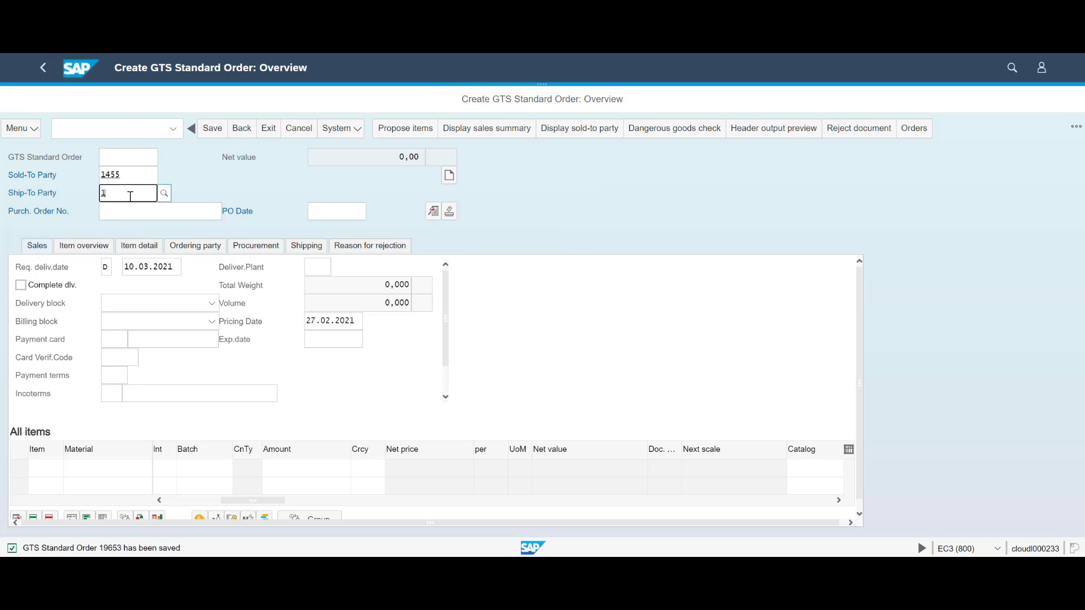
text(Trond)
key(Tab)
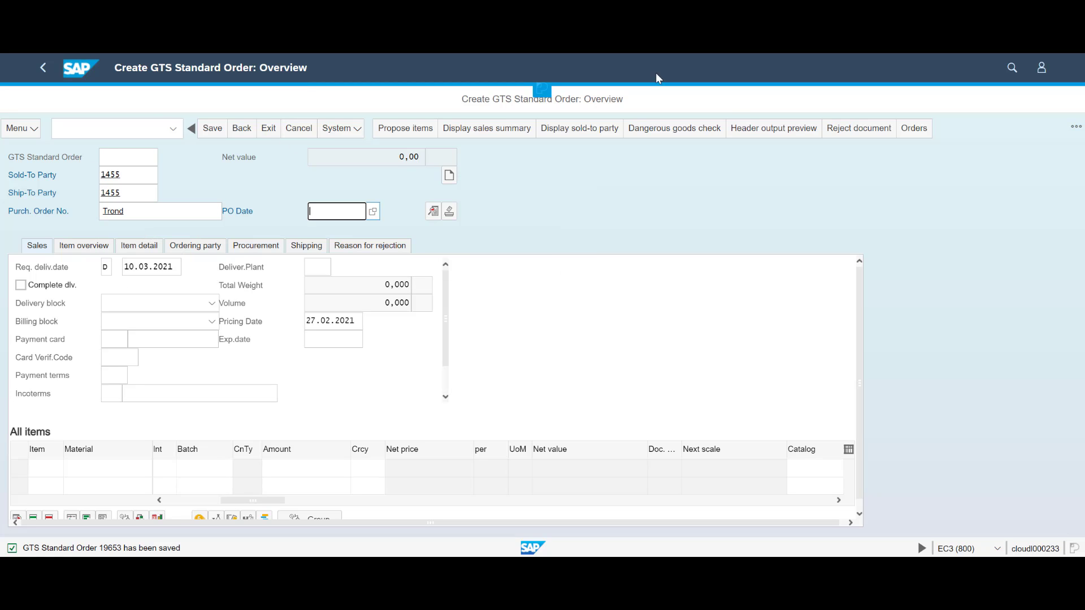
- Add item GTS-N2, quantity 2, plant 3000, 20000 USD, and save the standard order
click(94, 469)
text(GTS-NT)
key(Tab)
text(2)
key(Tab)
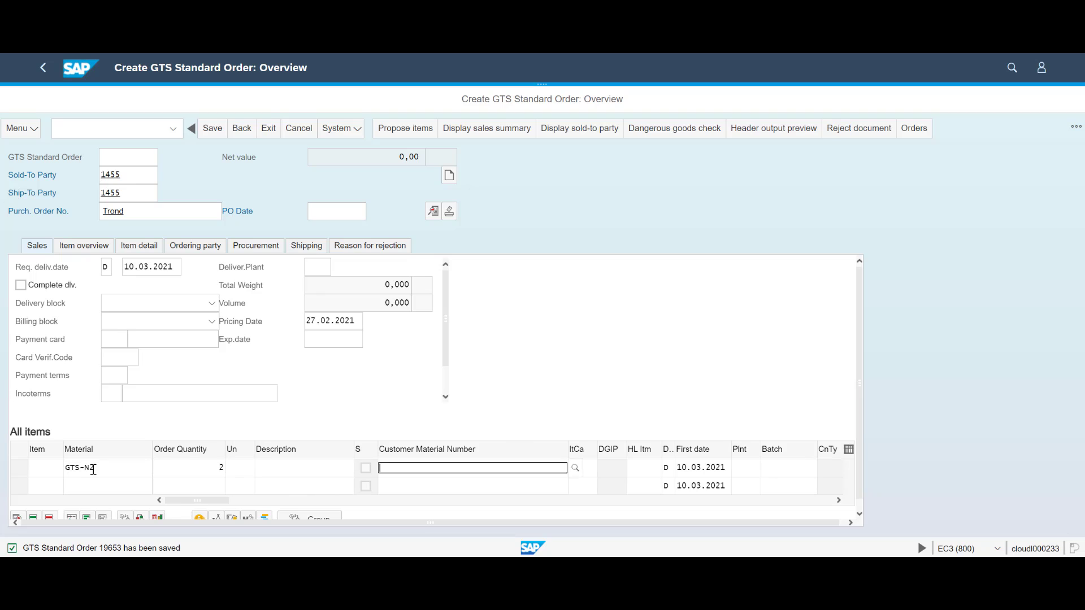
key(Tab)
key(Tab)
text(3000)
key(Tab)
text(20000)
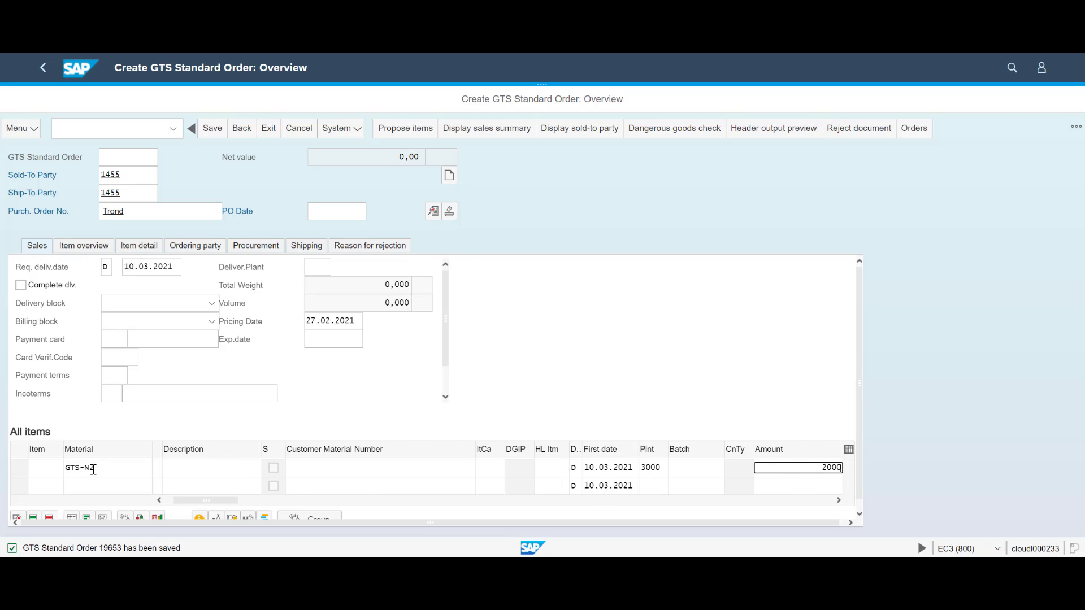
key(Tab)
text(usd)
key(Return)
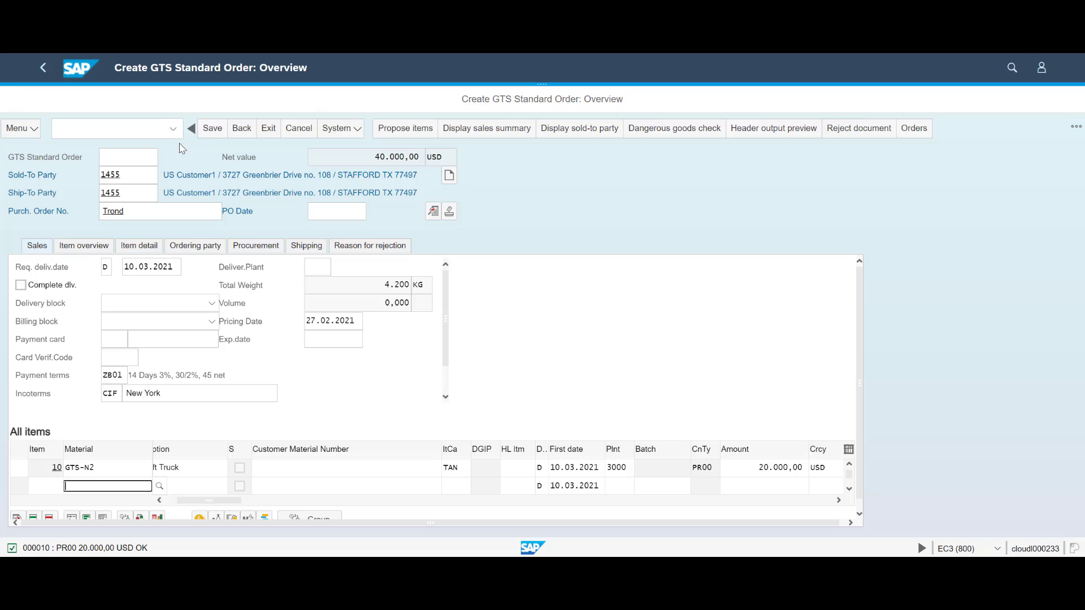
click(218, 133)
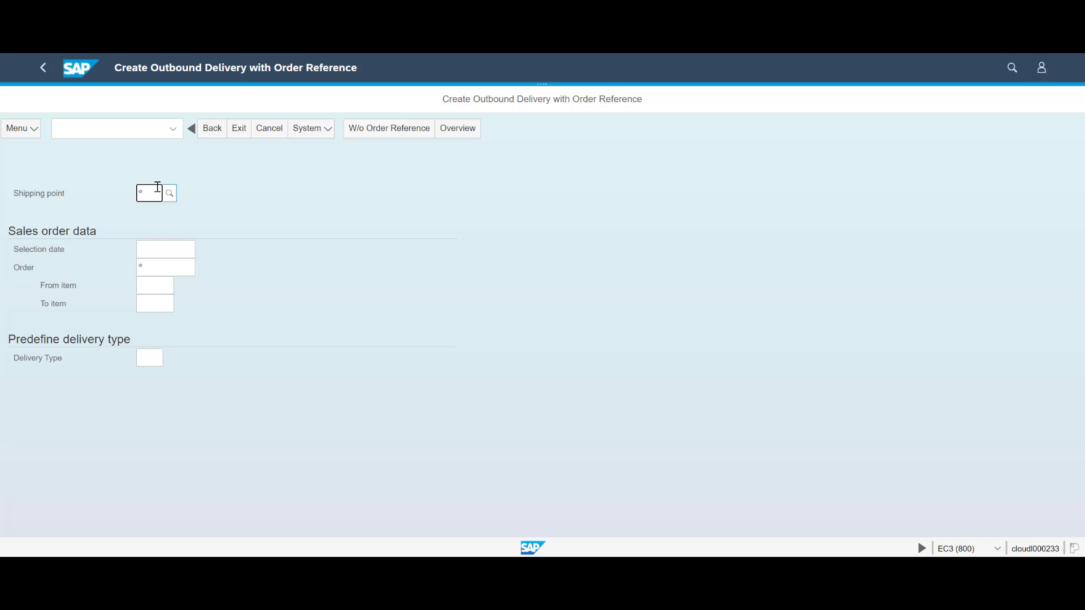
- Create and save the outbound delivery from shipping point 3999 for the order, dated 27.03.2021
text(3999)
key(Tab)
text(27.03.2021)
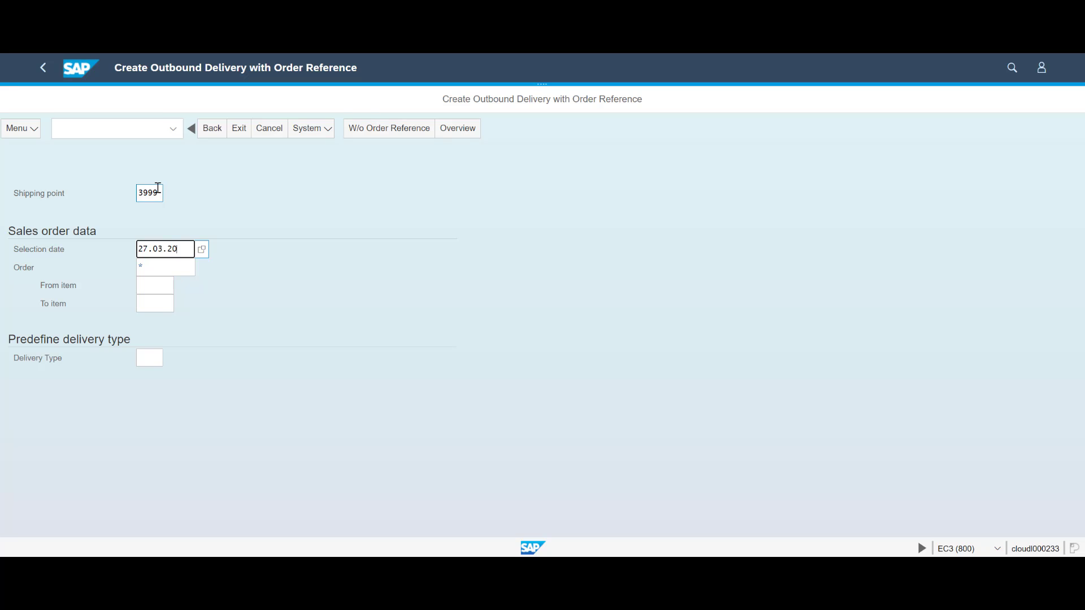
key(Tab)
text(19654)
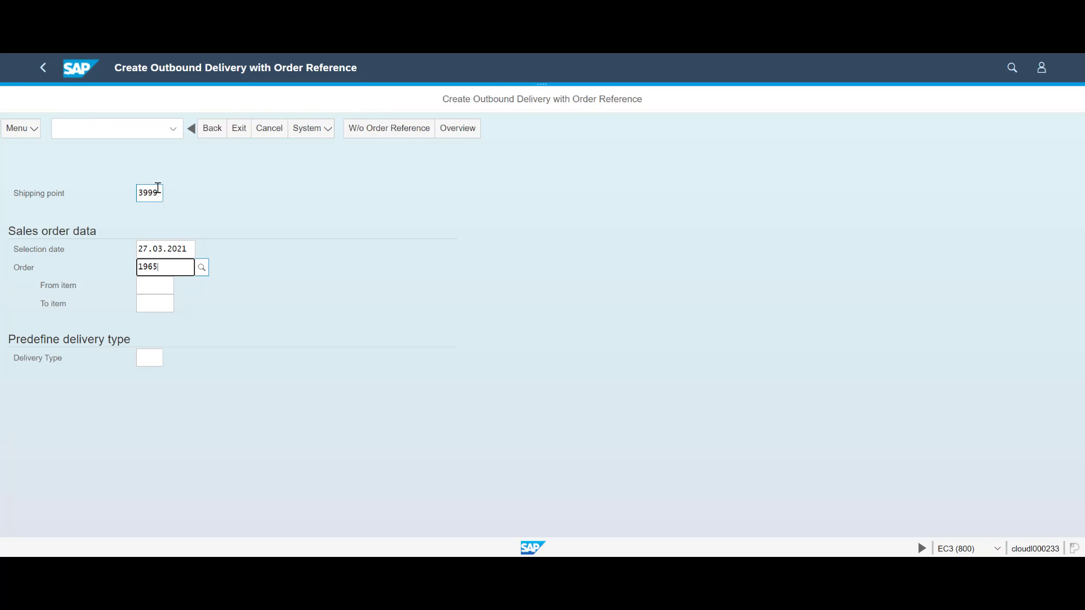
key(Return)
click(217, 135)
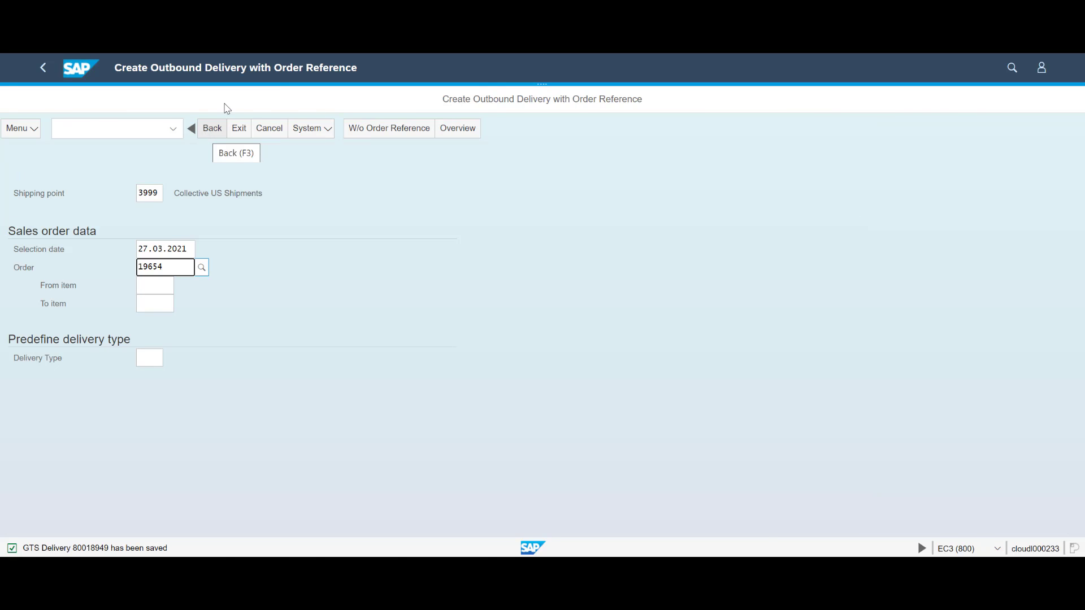
click(212, 128)
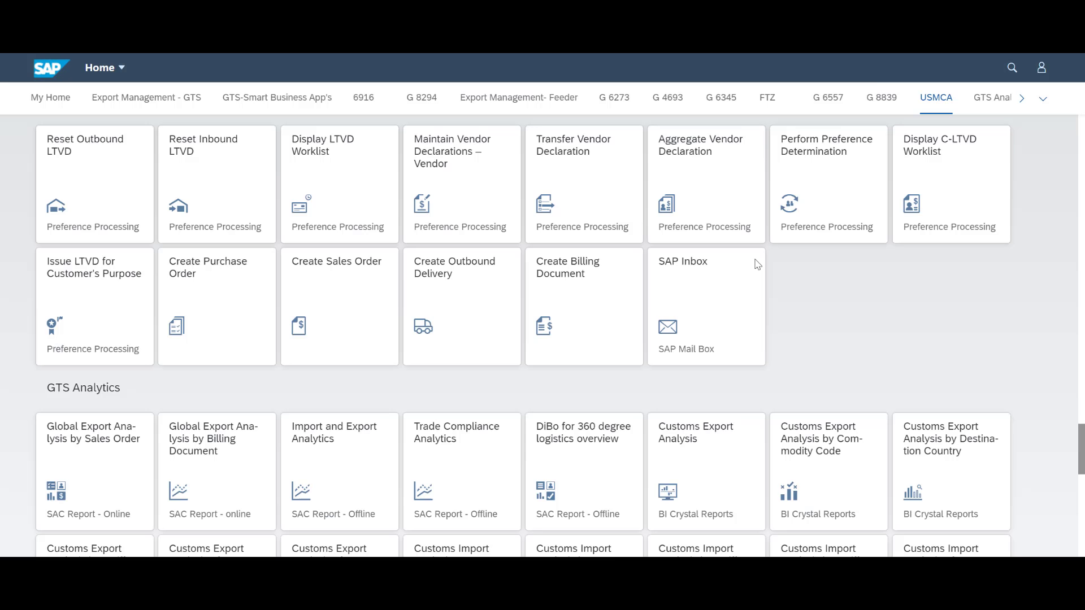
- Save the billing document, then list the IDES_US customer worklist for the customer and select GTS-N2
click(606, 298)
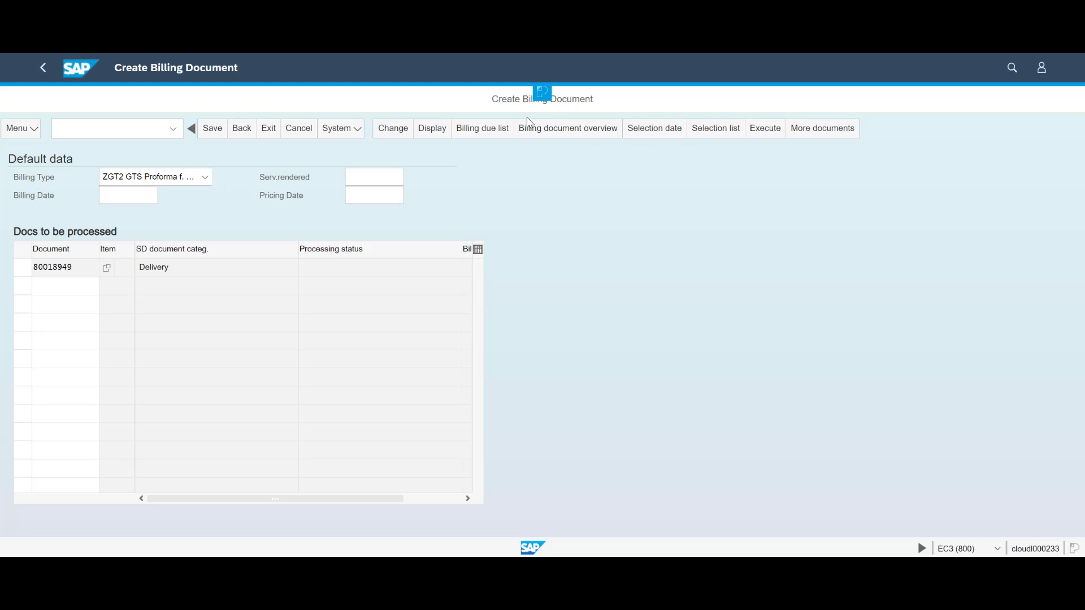
click(218, 139)
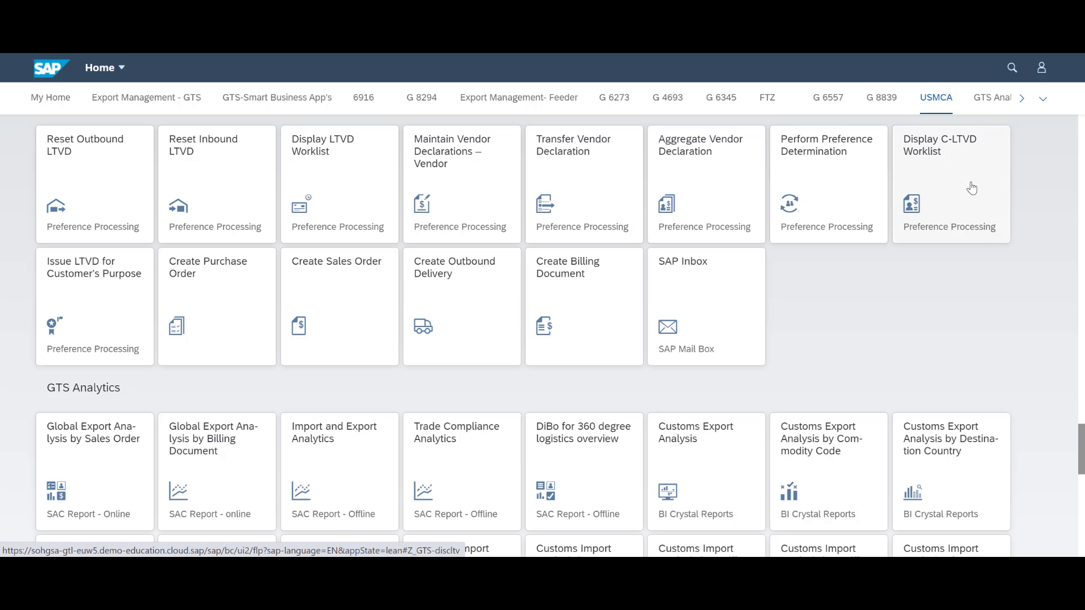
click(971, 187)
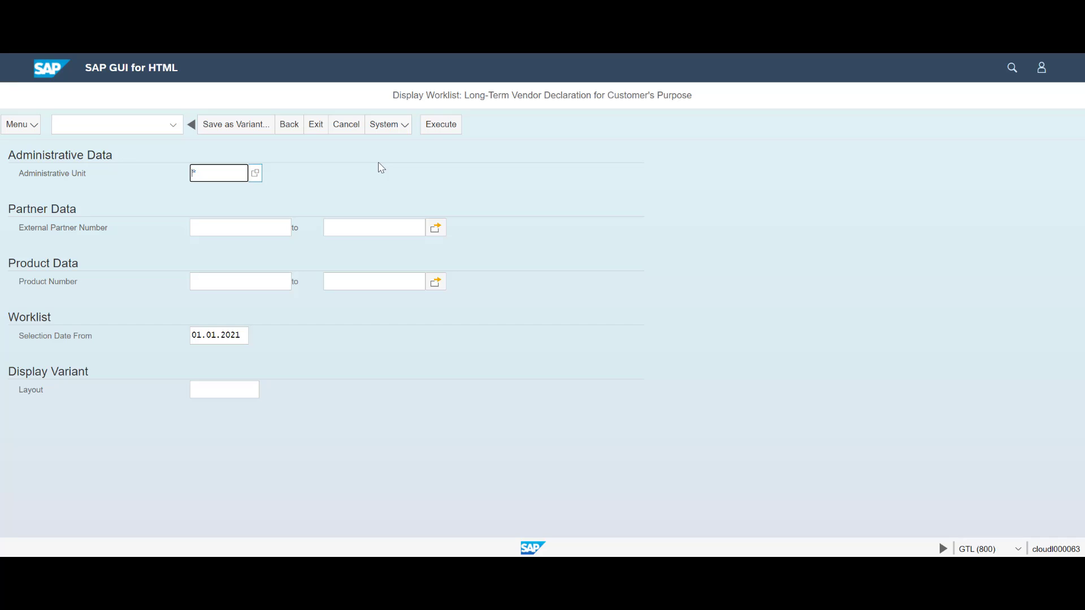
text(IDES_US)
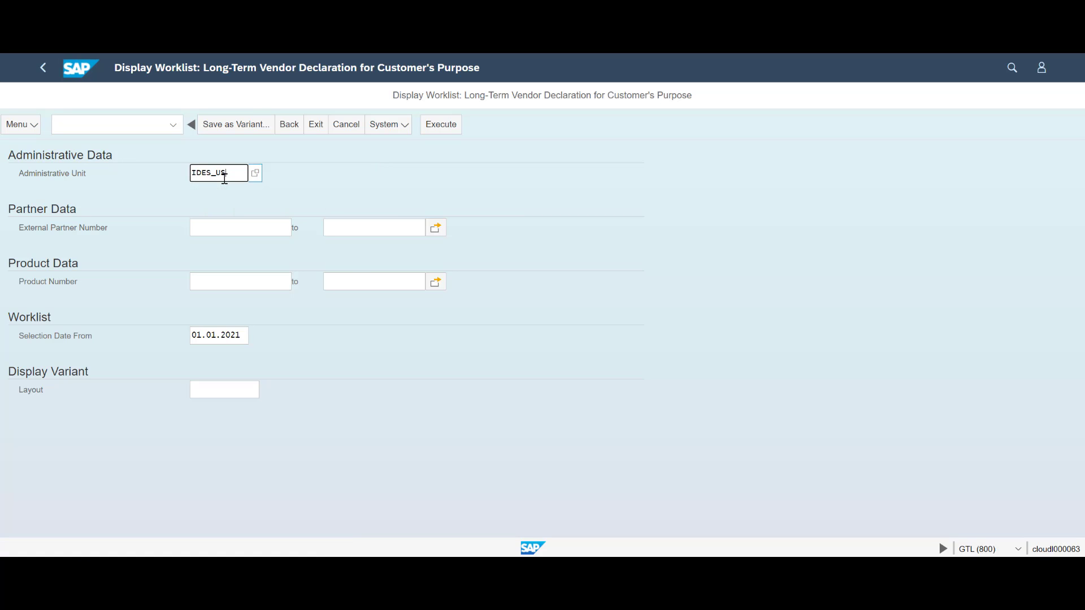
key(Tab)
text(1455)
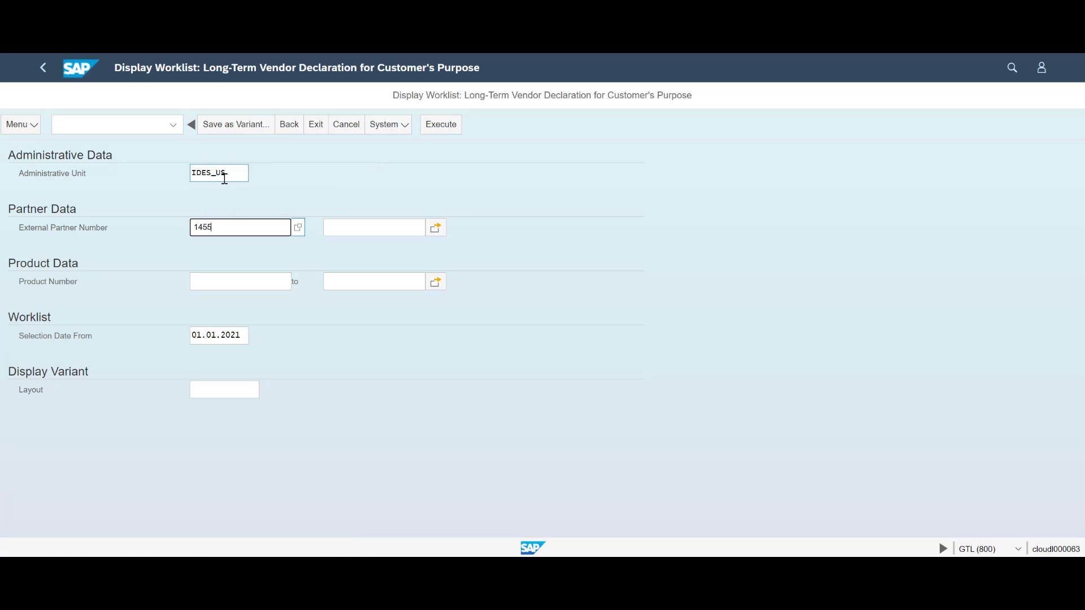
key(Tab)
click(455, 127)
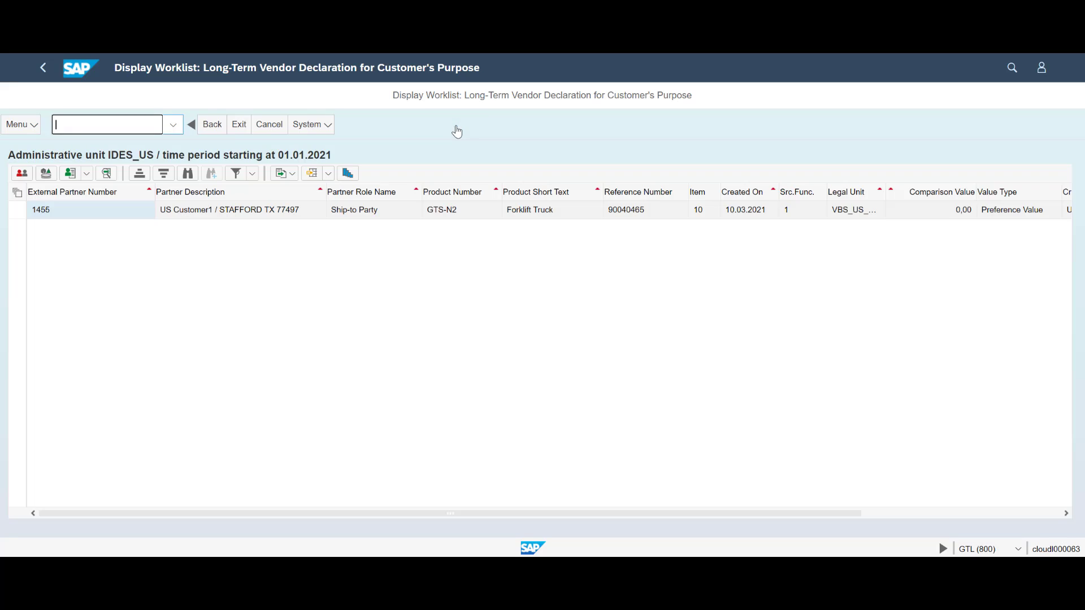
click(17, 210)
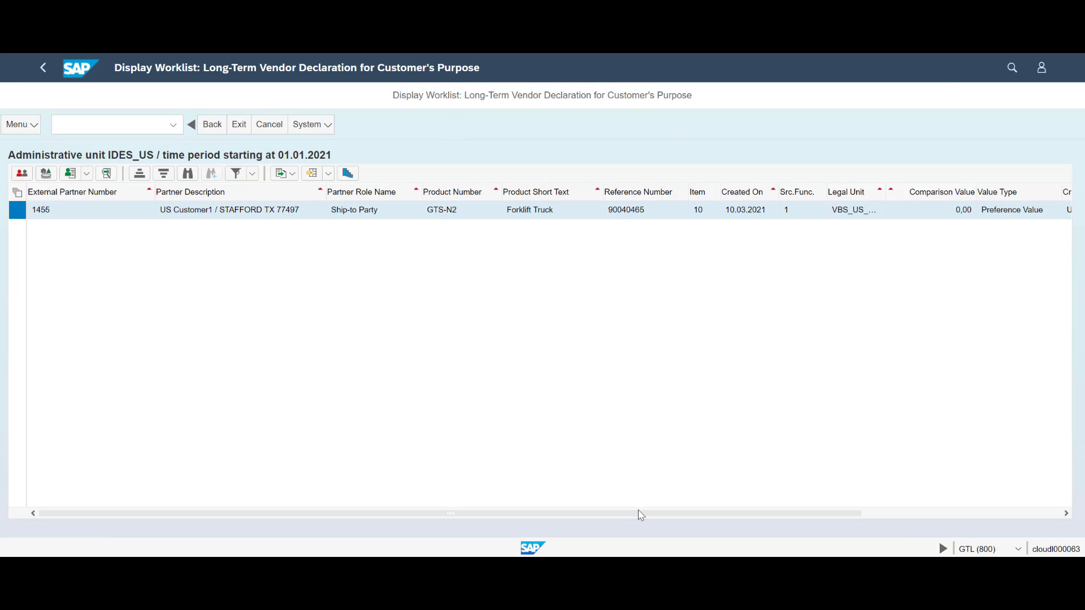
drag(639, 513, 594, 526)
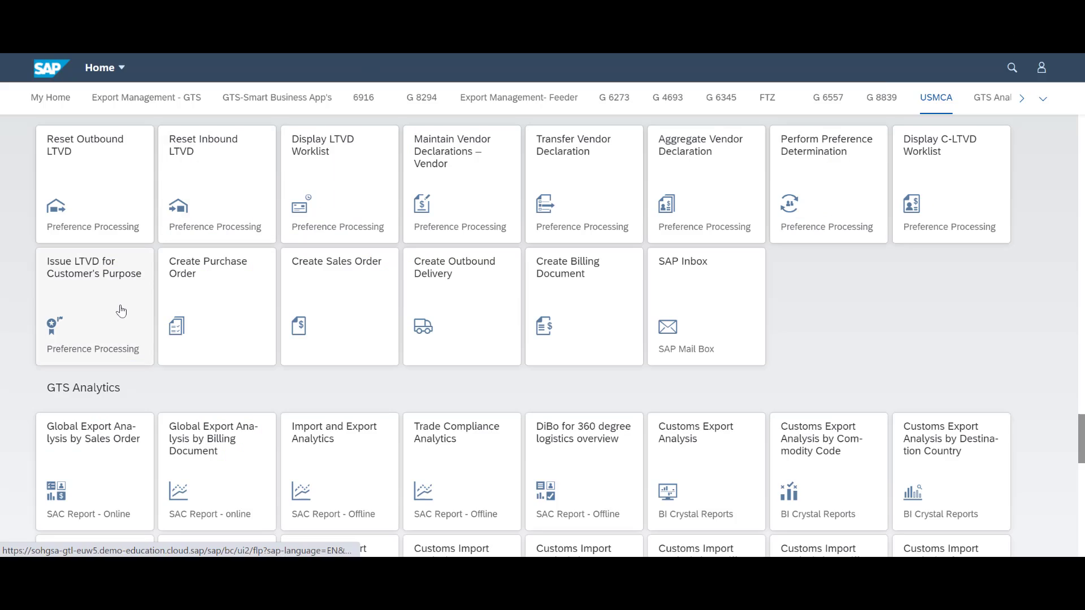
- Set IDES_US, validity 01.01.2021–31.12.2021, the customer, and contact GTS_FIORI for issuing declarations
click(51, 312)
text(IDES_US)
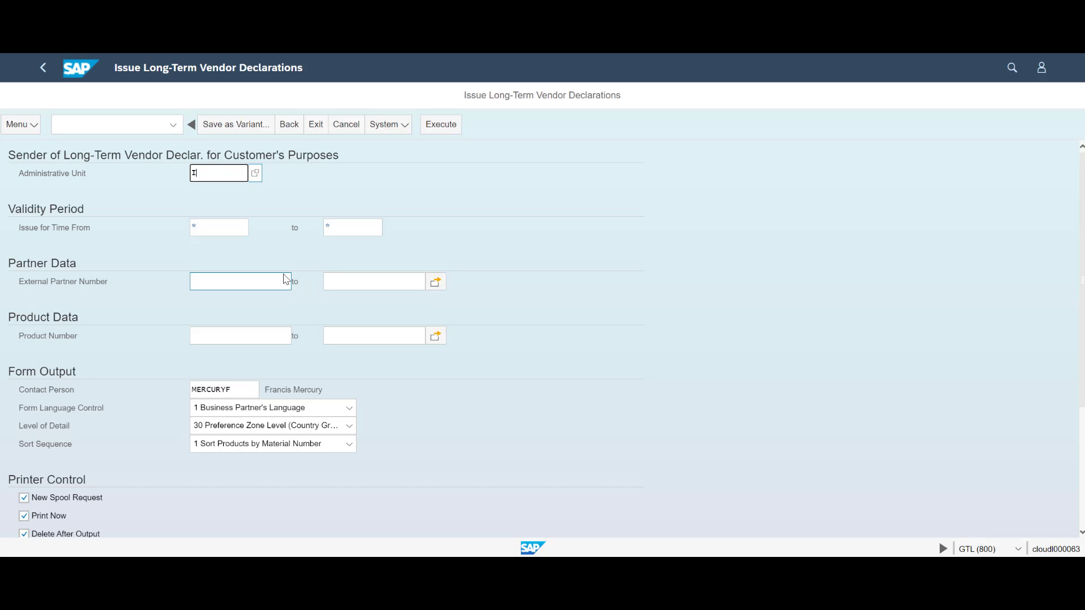
key(Tab)
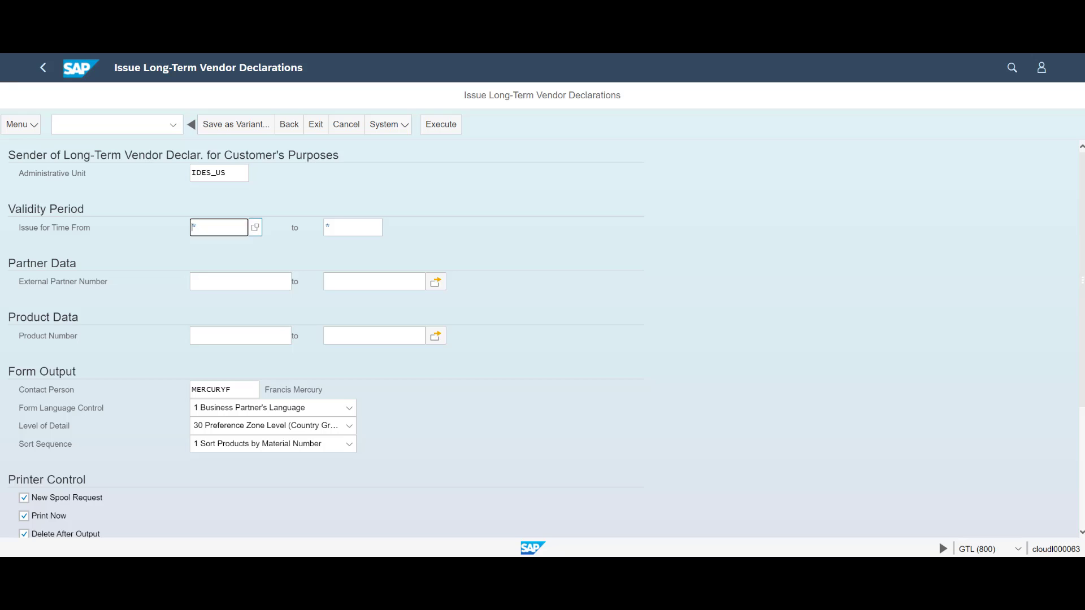
click(232, 226)
text(01.01.2021)
key(Tab)
text(31.12.2021)
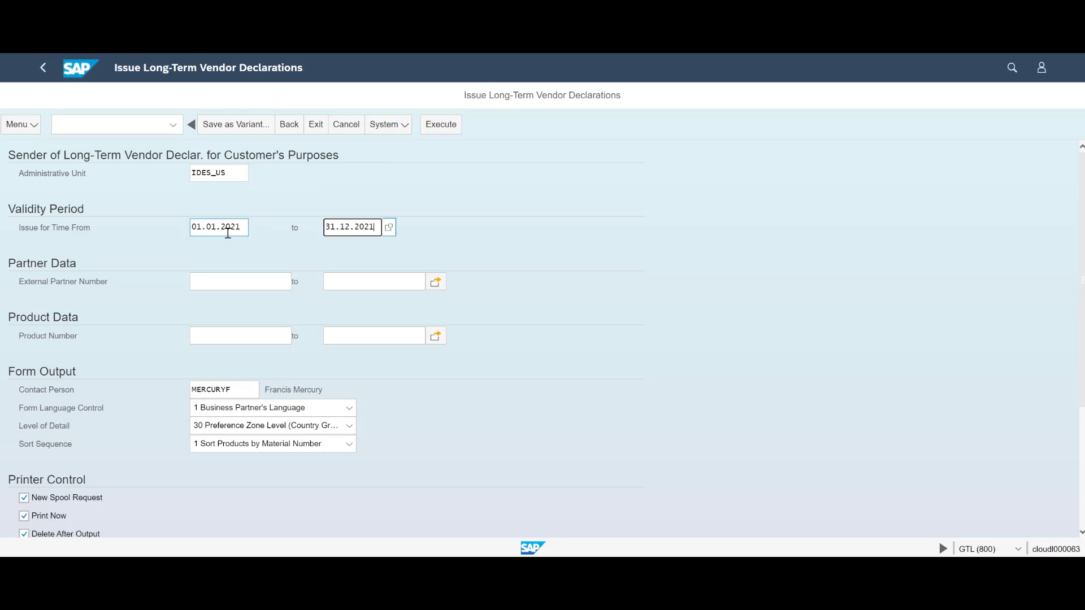
key(Tab)
text(1455)
key(Tab)
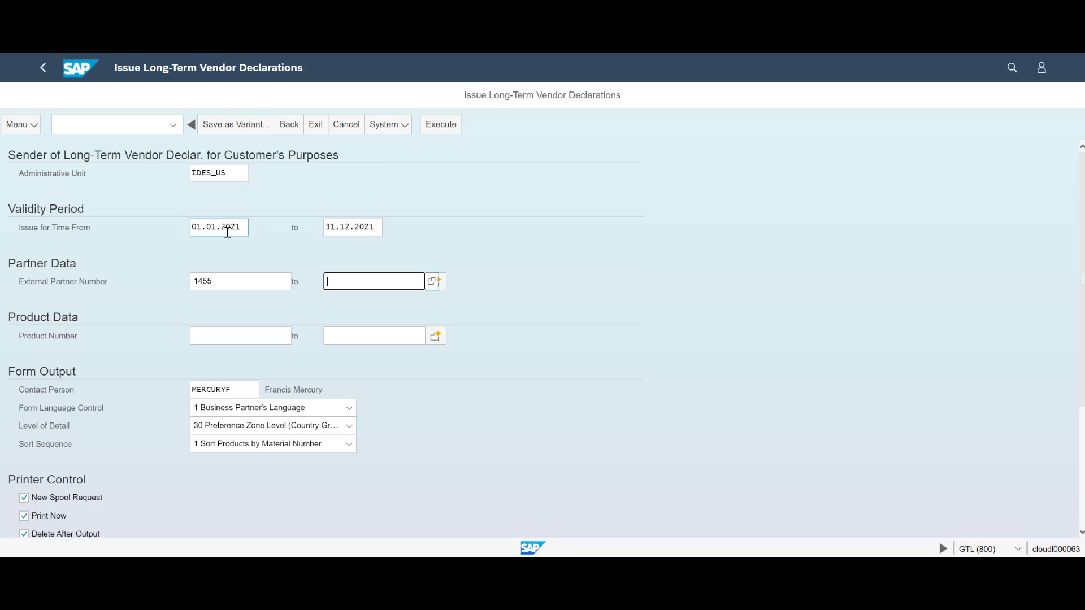
key(Tab)
key(Tab)
key(Tab)
key(Tab)
key(Tab)
text(GTS_FIORI)
key(Tab)
- Issue the declaration on output device LP01 and preview the USMCA Blanket Certificate of Origin
scroll(453, 368, down, 3)
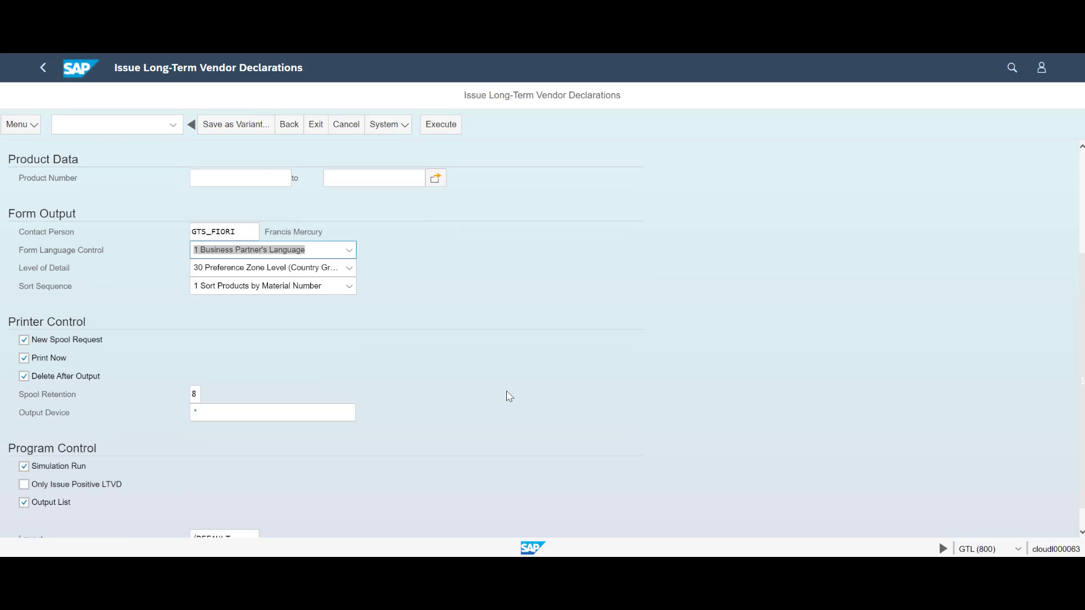
click(236, 386)
text(LP01)
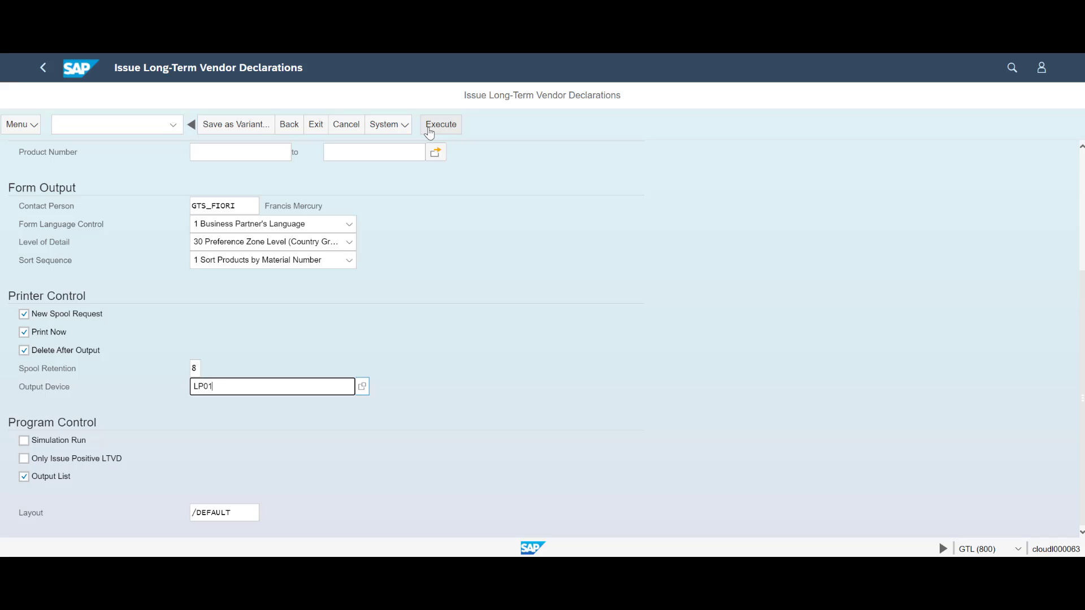
click(434, 125)
click(28, 211)
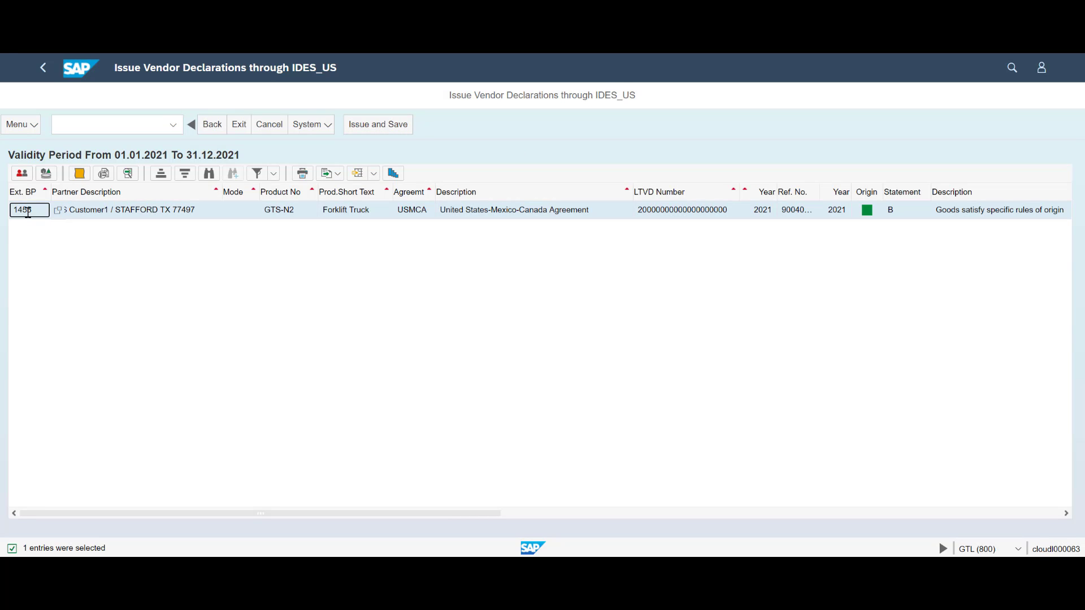
click(103, 174)
scroll(551, 339, down, 15)
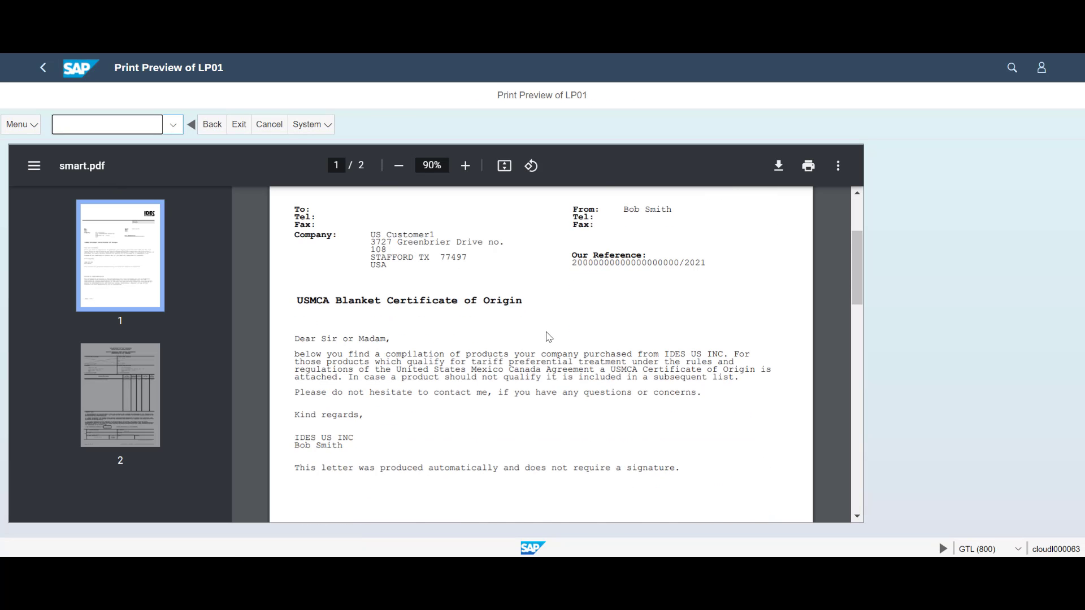
scroll(547, 337, down, 5)
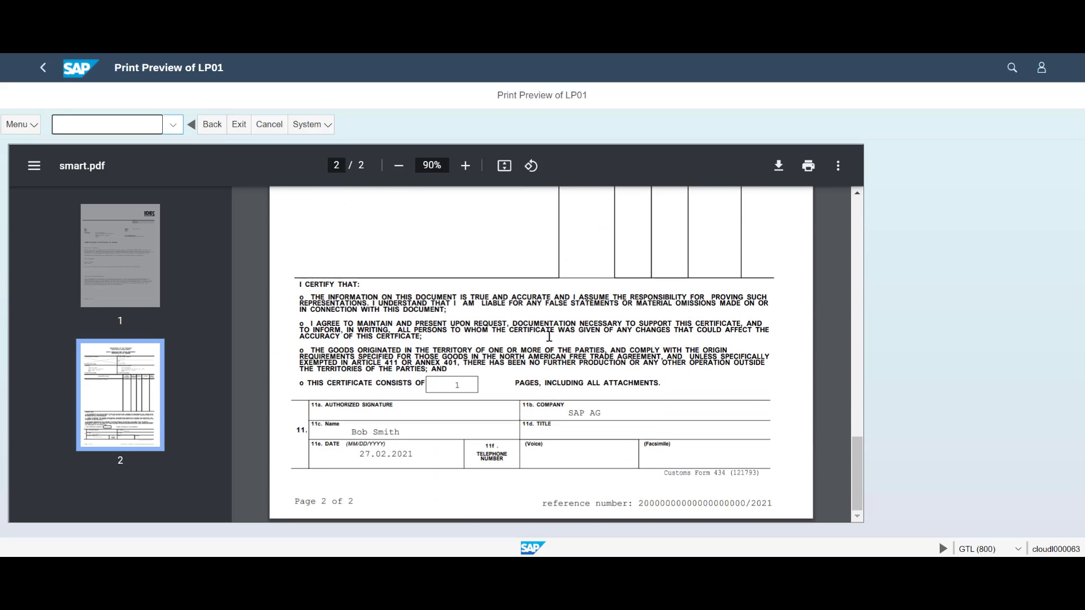
scroll(550, 339, up, 20)
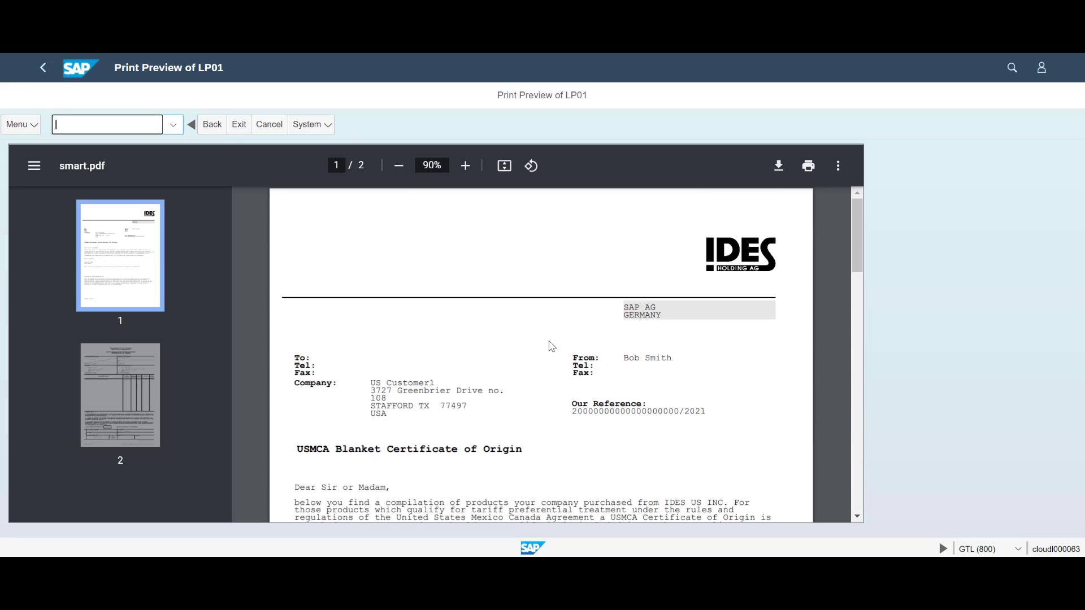